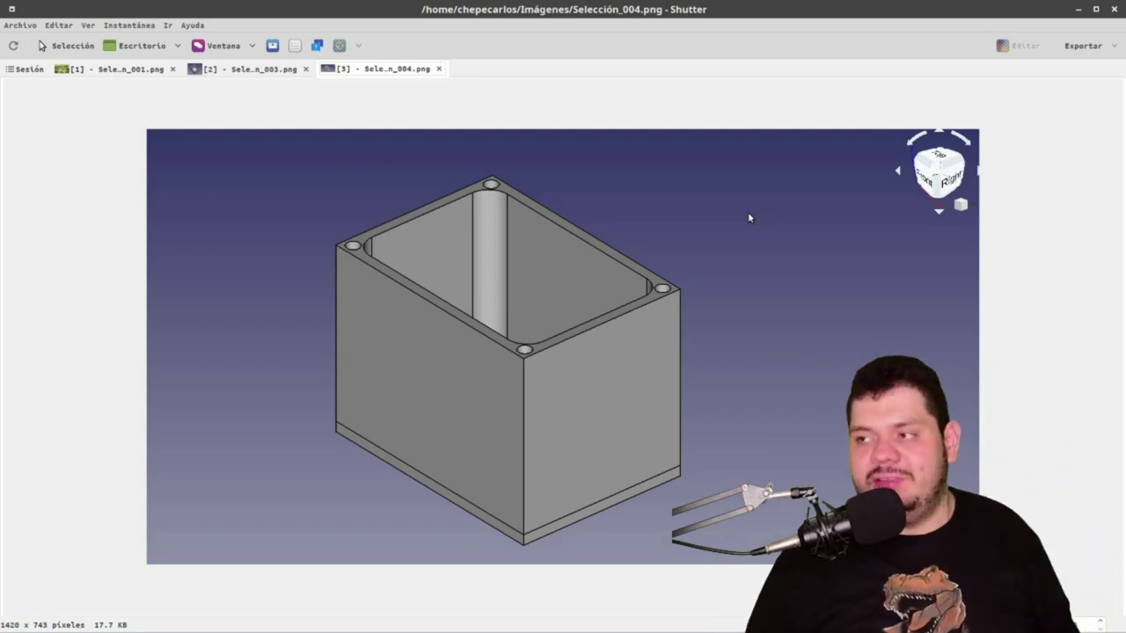
# Switch from Shutter to the FreeCAD window
pyautogui.hotkey('alt', 'Tab')
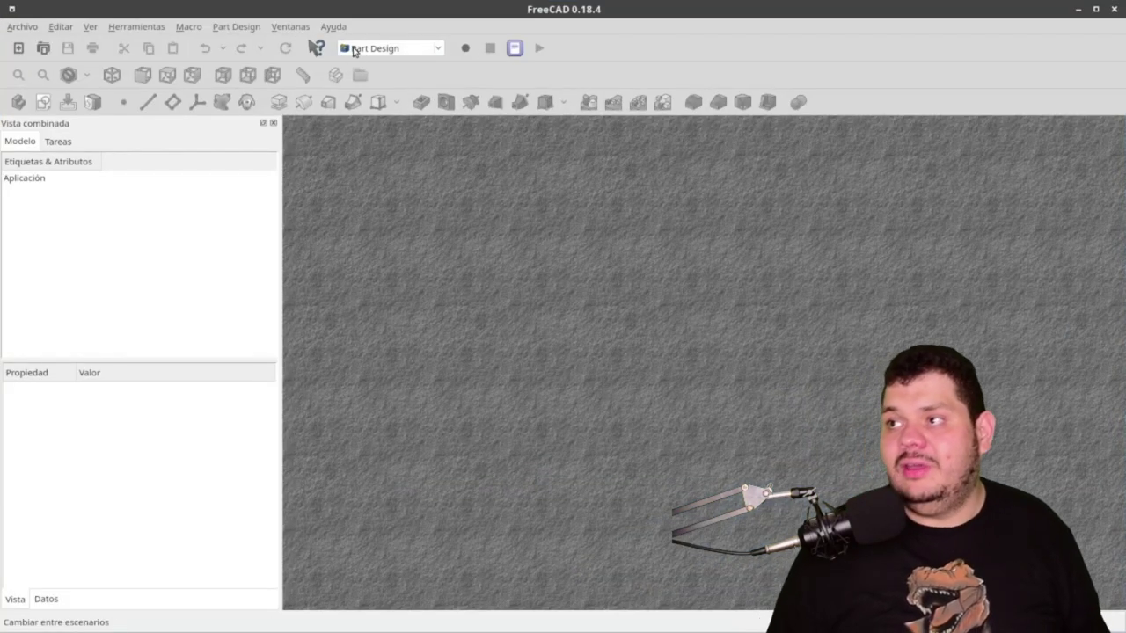
# Create a new document and open an empty sketch on the XY_Plane
pyautogui.click(18, 47)
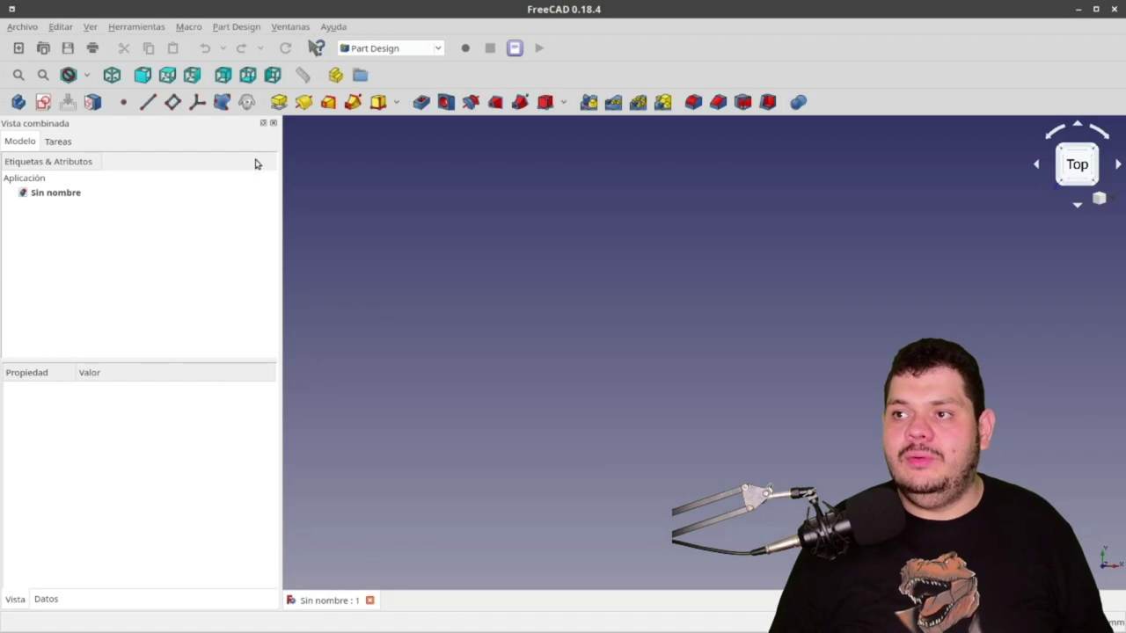
pyautogui.click(42, 102)
pyautogui.click(40, 227)
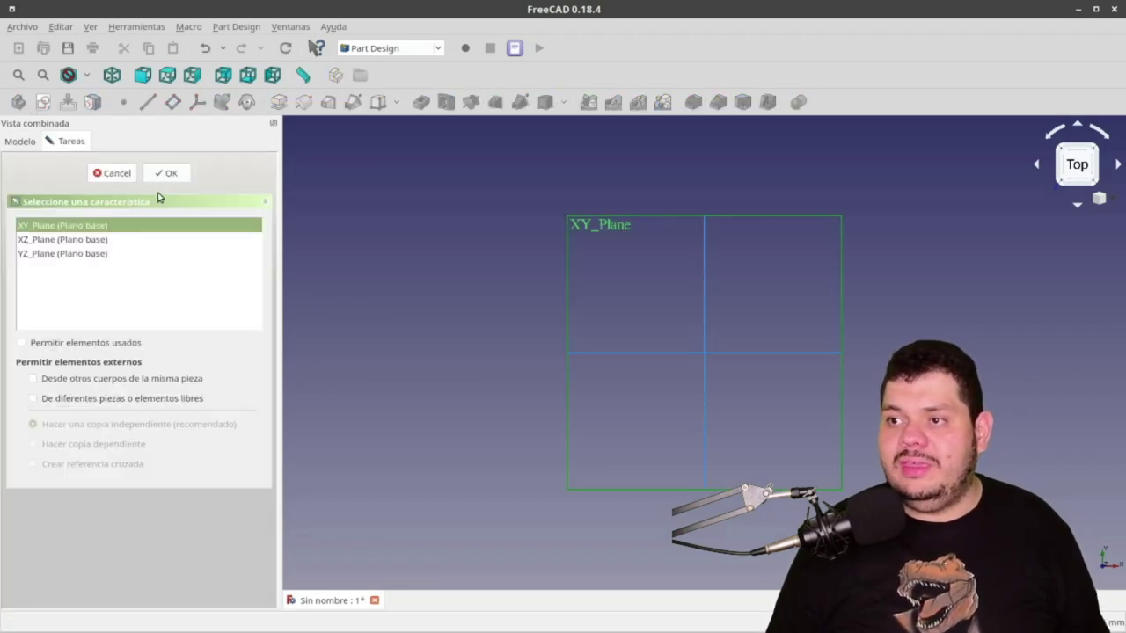
pyautogui.click(166, 173)
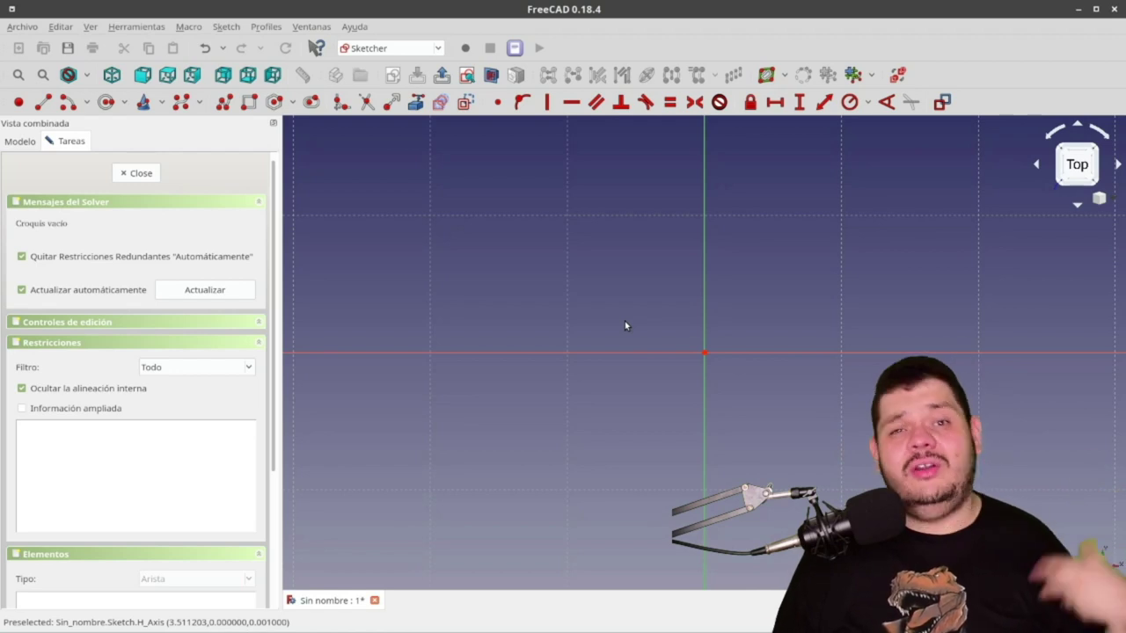
# Draw a rectangle with corners on either side of the sketch origin
pyautogui.click(249, 102)
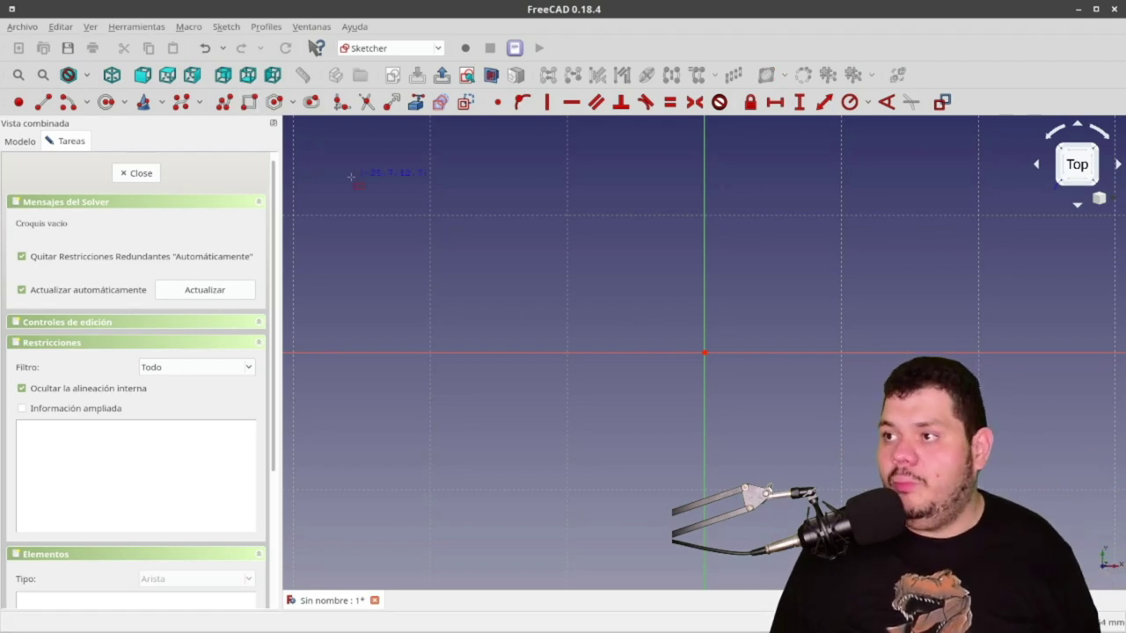
pyautogui.click(414, 215)
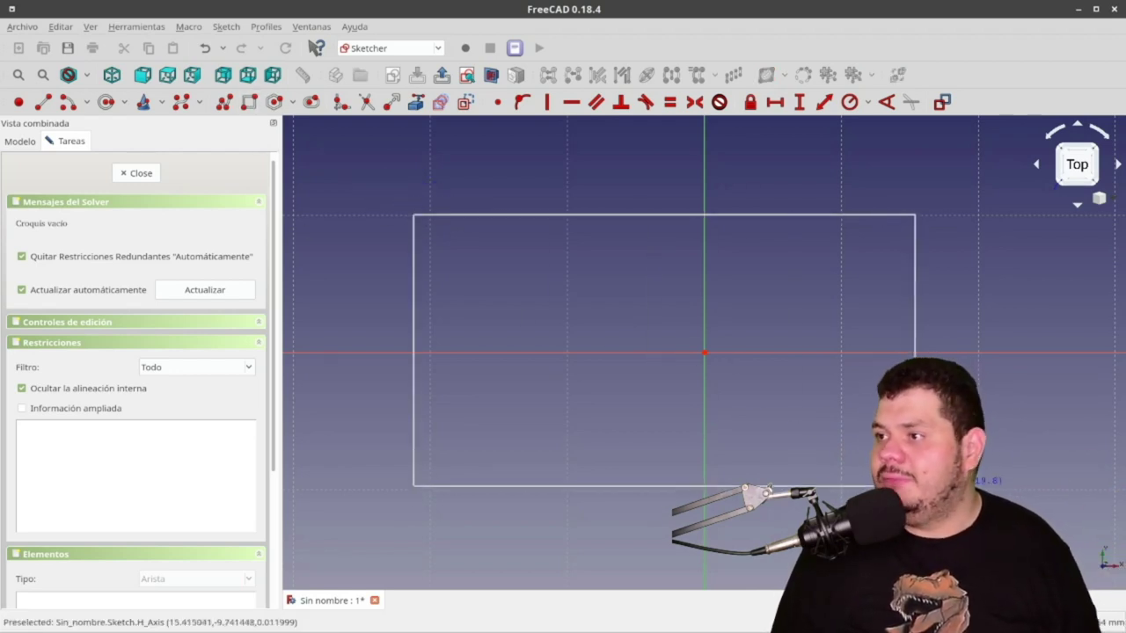
pyautogui.click(966, 515)
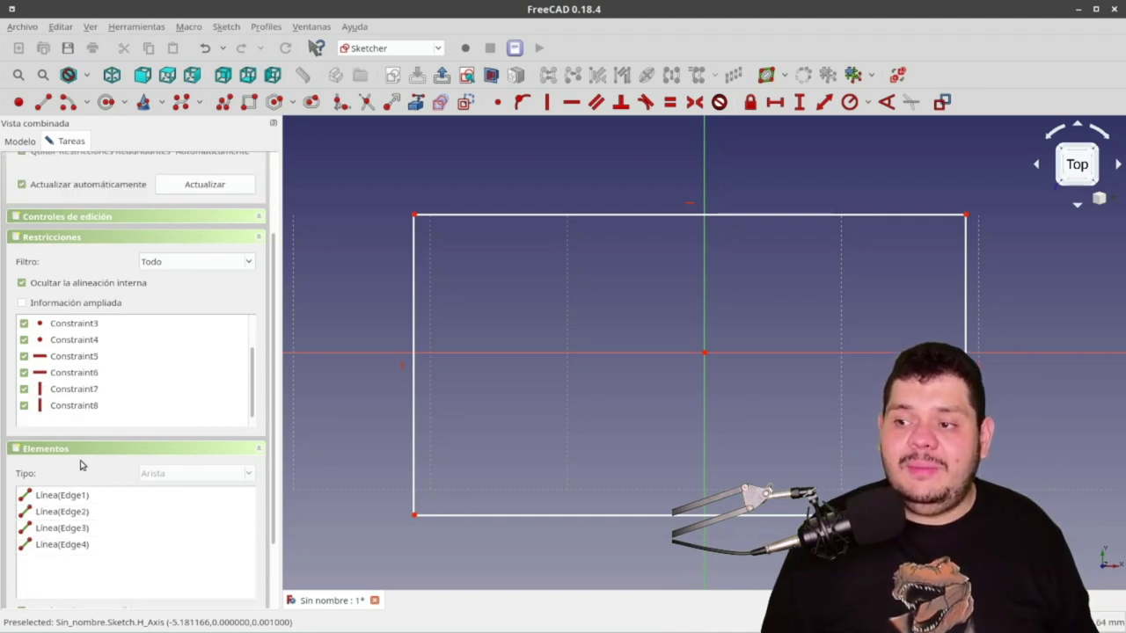
pyautogui.scroll(3, 80, 465)
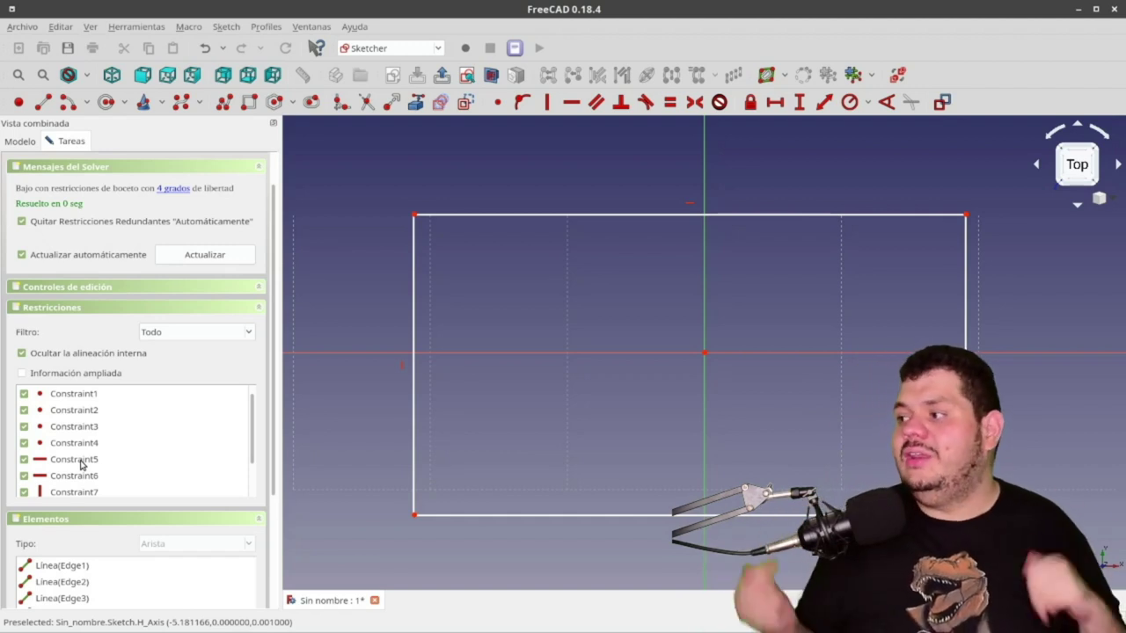
# Delete the top edge's horizontal constraint, test-drag the corner, then undo the drag
pyautogui.click(691, 208)
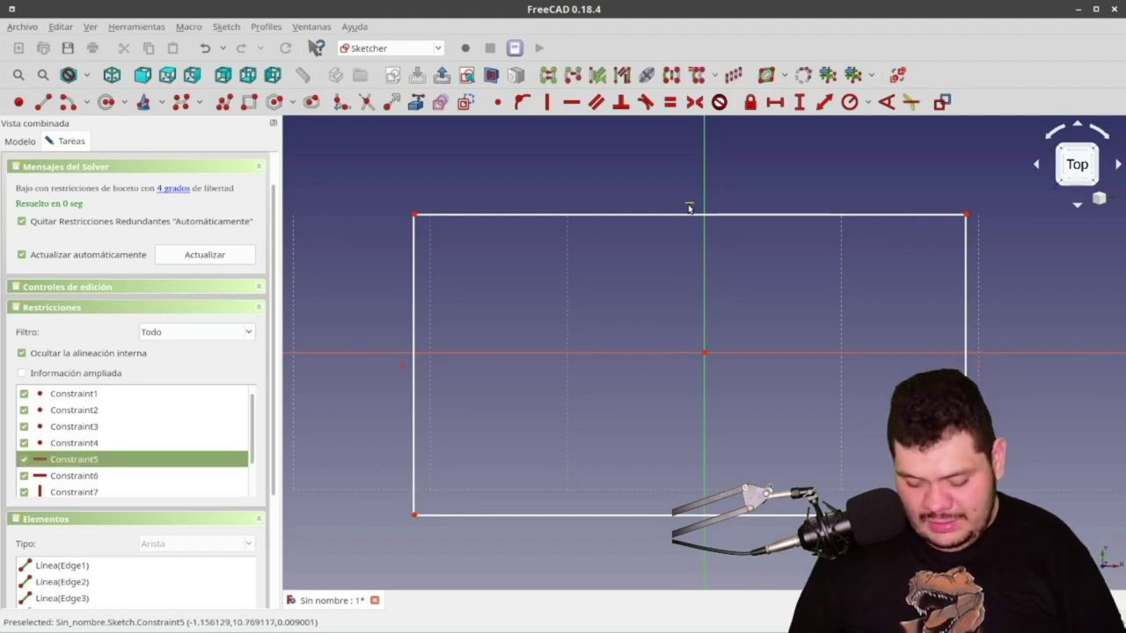
pyautogui.press('Delete')
pyautogui.moveTo(966, 215)
pyautogui.mouseDown()
pyautogui.moveTo(932, 302)
pyautogui.moveTo(945, 226)
pyautogui.moveTo(955, 281)
pyautogui.moveTo(933, 227)
pyautogui.moveTo(940, 182)
pyautogui.mouseUp()
pyautogui.hotkey('ctrl', 'z')
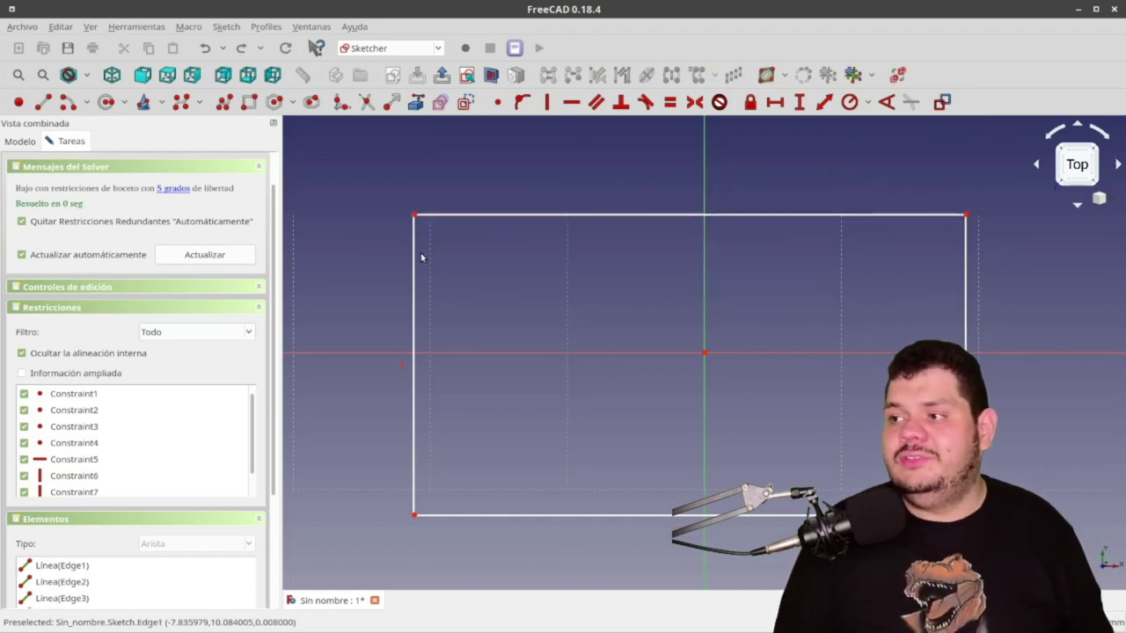
# Dimension the left edge to 40 mm and the top edge to 70 mm, repositioning labels
pyautogui.click(414, 255)
pyautogui.click(800, 102)
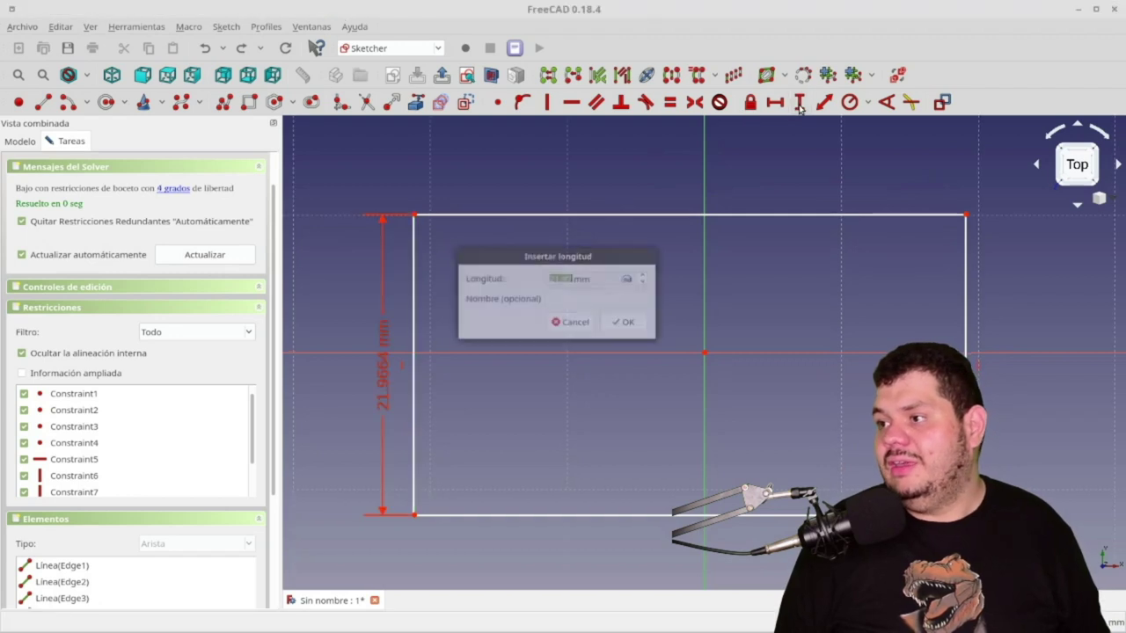
pyautogui.press('Return')
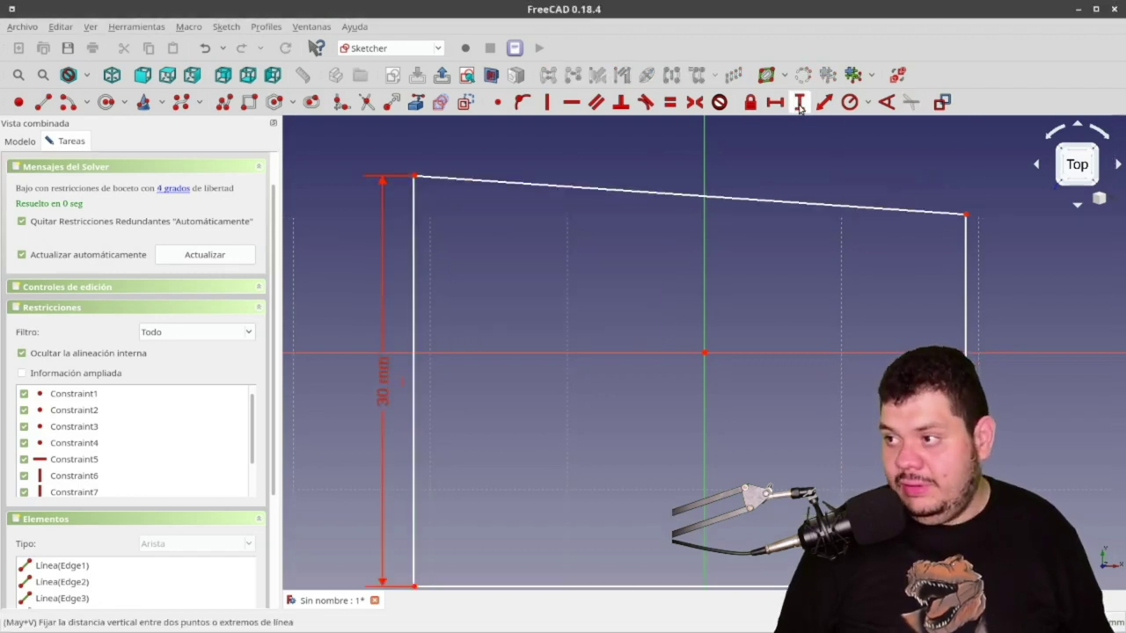
pyautogui.click(865, 206)
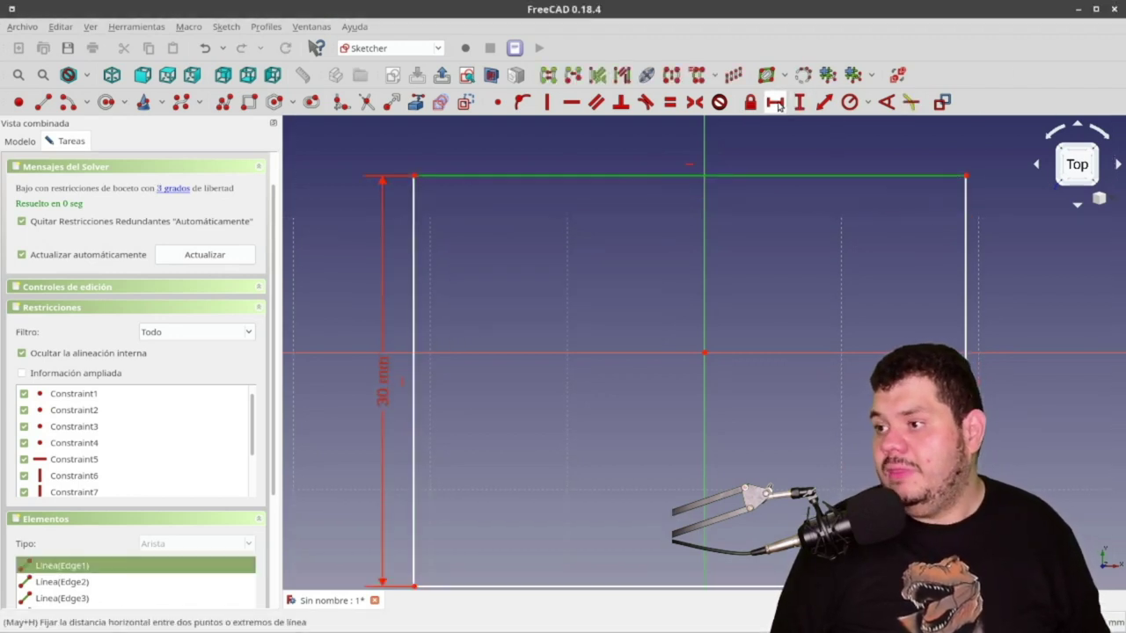
pyautogui.click(775, 102)
pyautogui.write('7')
pyautogui.press('Return')
pyautogui.scroll(-6, 532, 289)
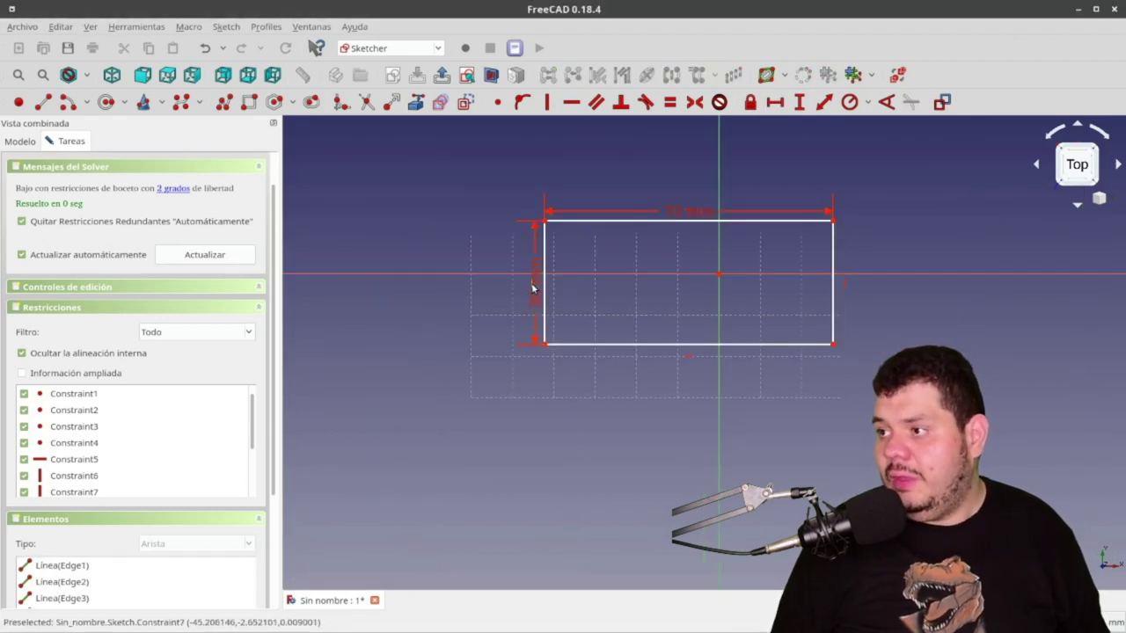
pyautogui.doubleClick(535, 297)
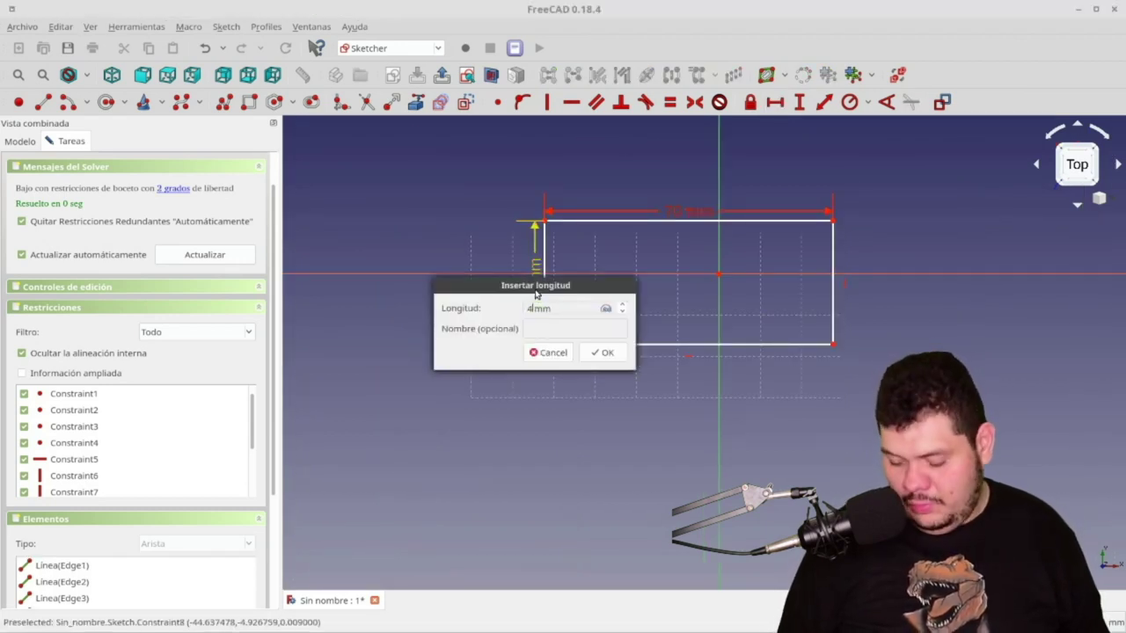
pyautogui.write('0')
pyautogui.press('Return')
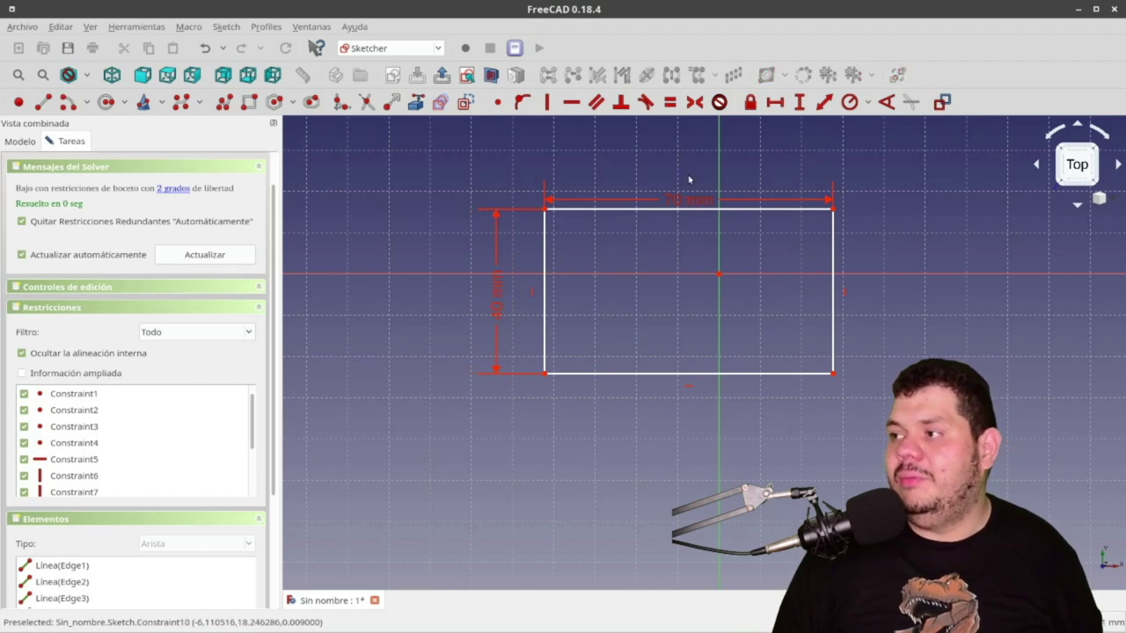
pyautogui.moveTo(707, 199); pyautogui.dragTo(719, 176)
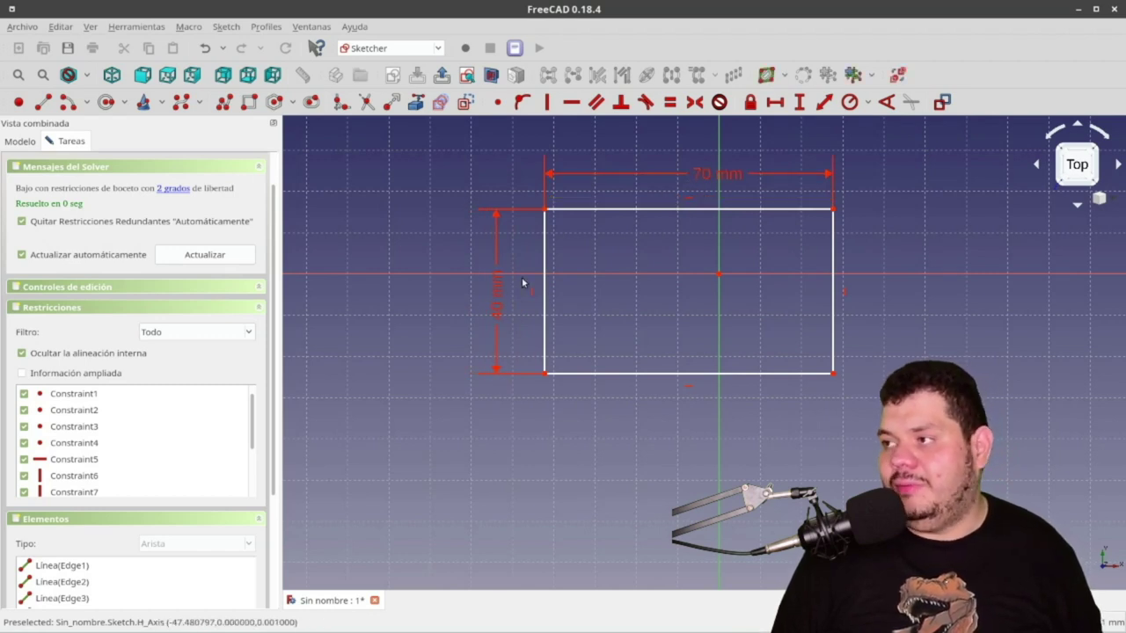
# Make the rectangle symmetric about the vertical axis using its top-left corner
pyautogui.moveTo(522, 282); pyautogui.dragTo(623, 265)
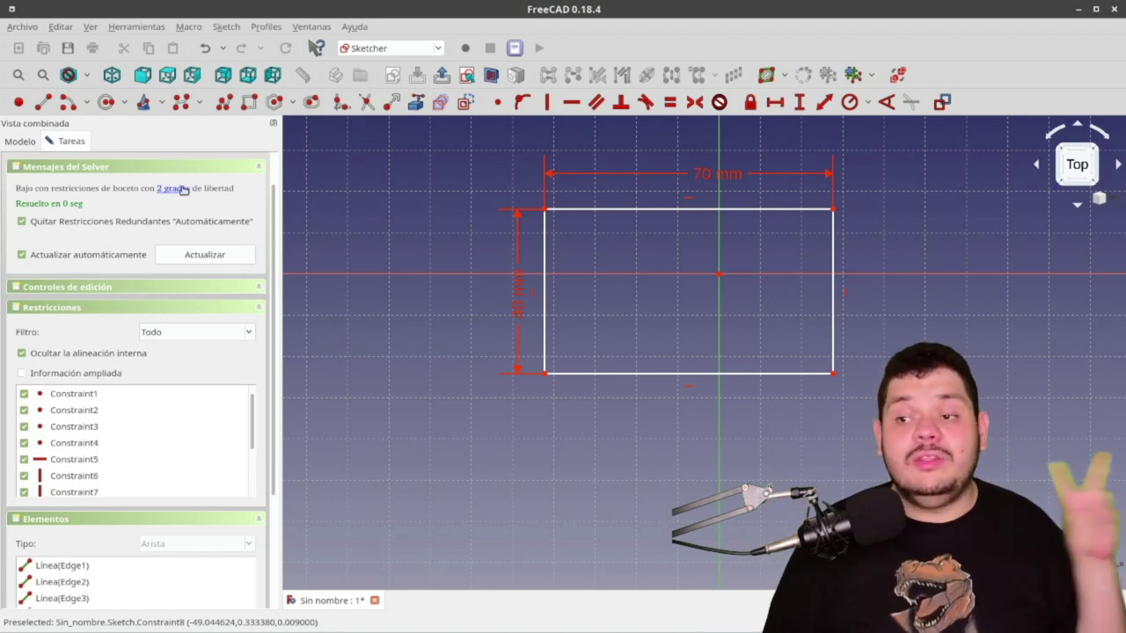
pyautogui.moveTo(557, 245); pyautogui.dragTo(580, 239)
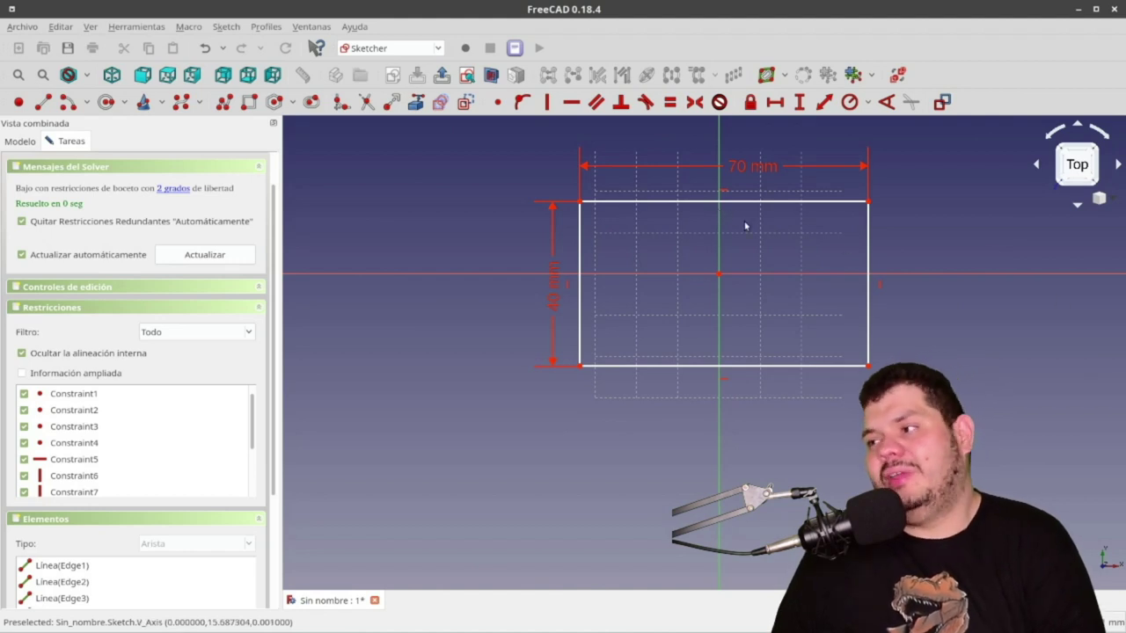
pyautogui.click(718, 218)
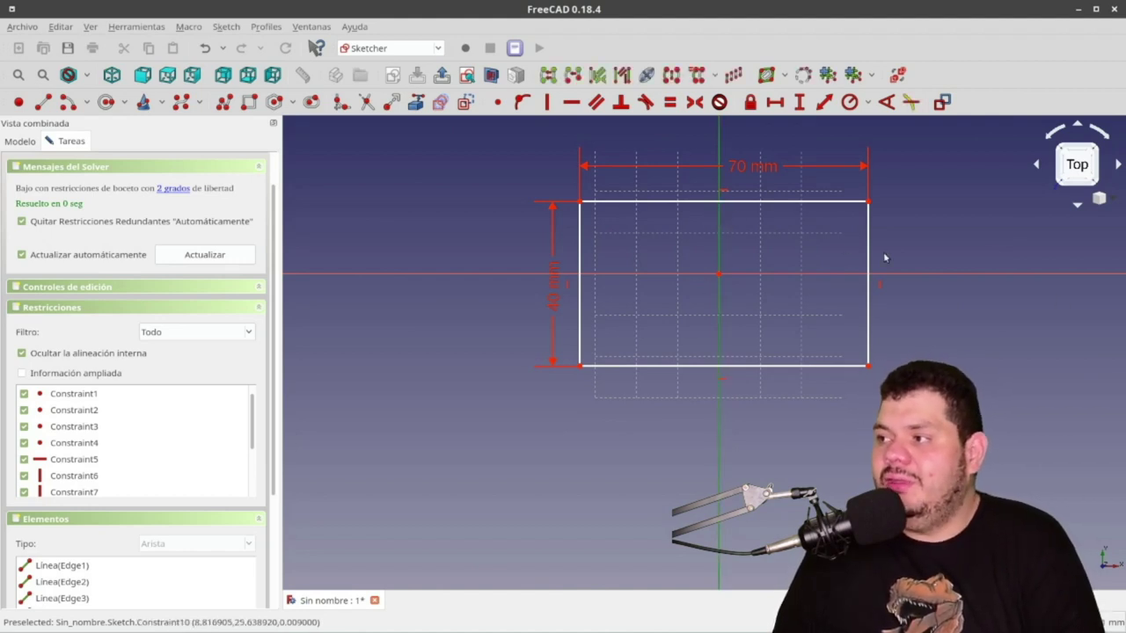
pyautogui.click(580, 201)
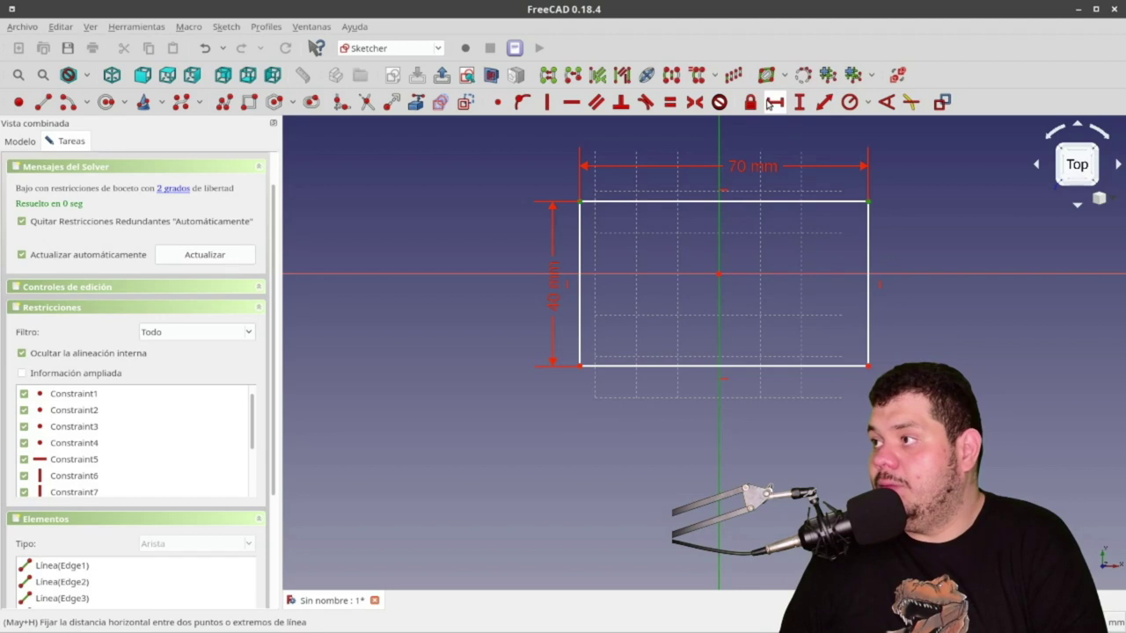
pyautogui.click(694, 103)
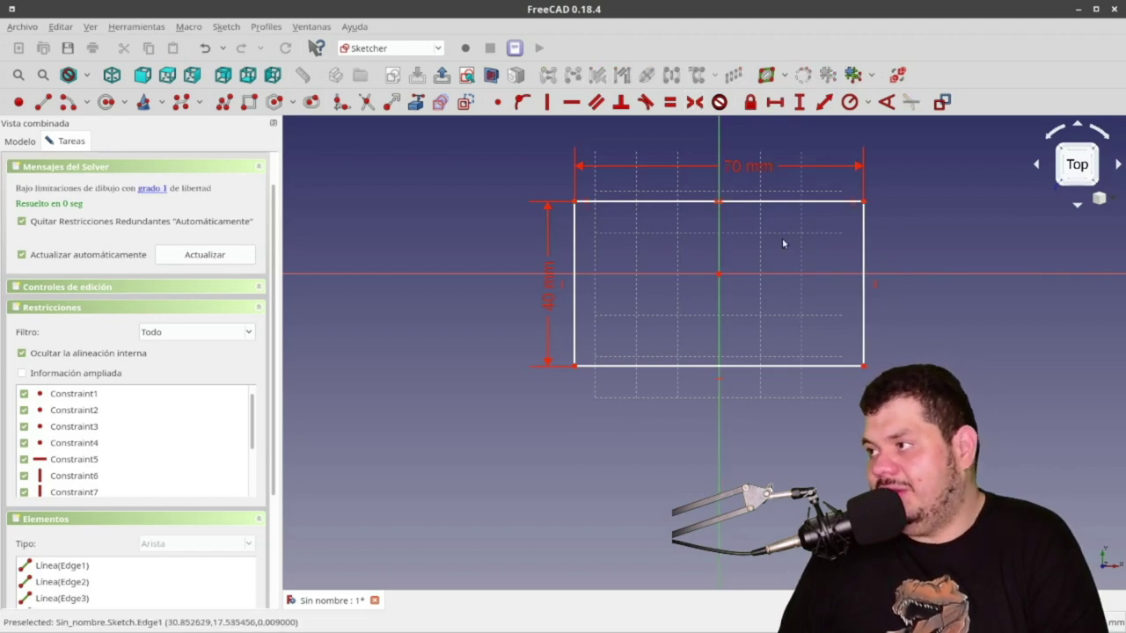
# Make the rectangle symmetric about the horizontal axis after dismissing an invalid-selection warning
pyautogui.click(632, 275)
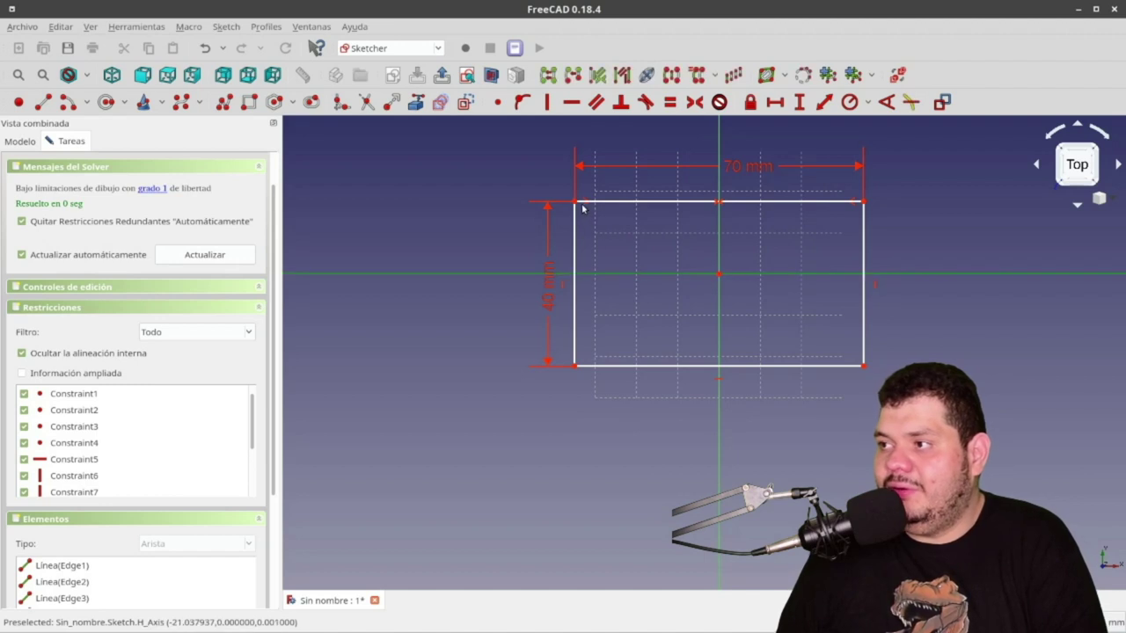
pyautogui.click(591, 239)
pyautogui.click(632, 202)
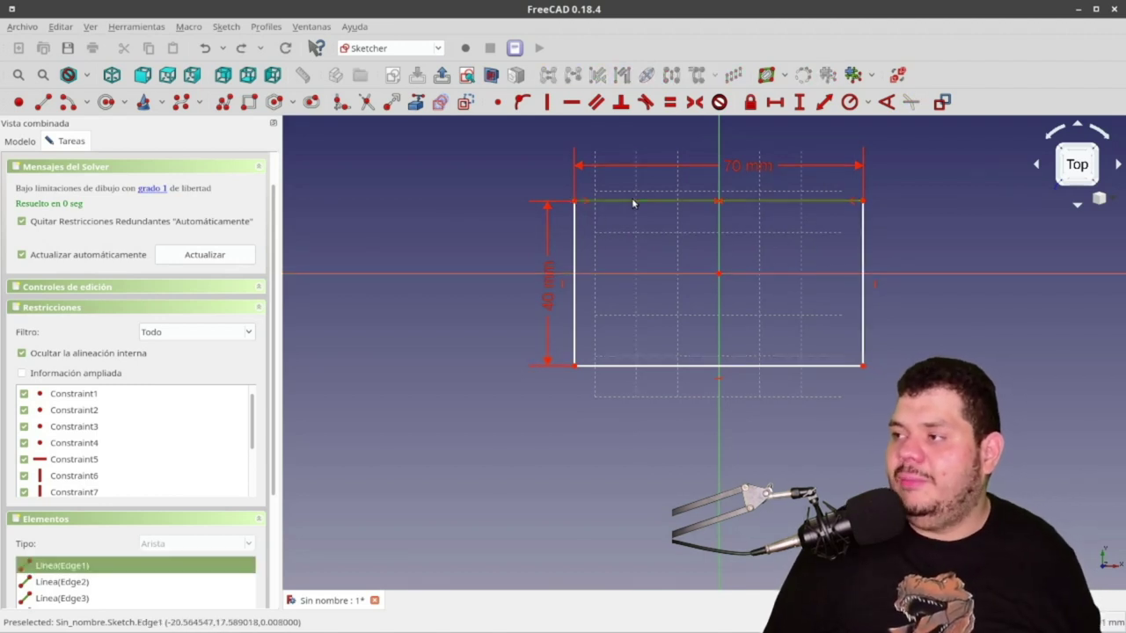
pyautogui.click(632, 202)
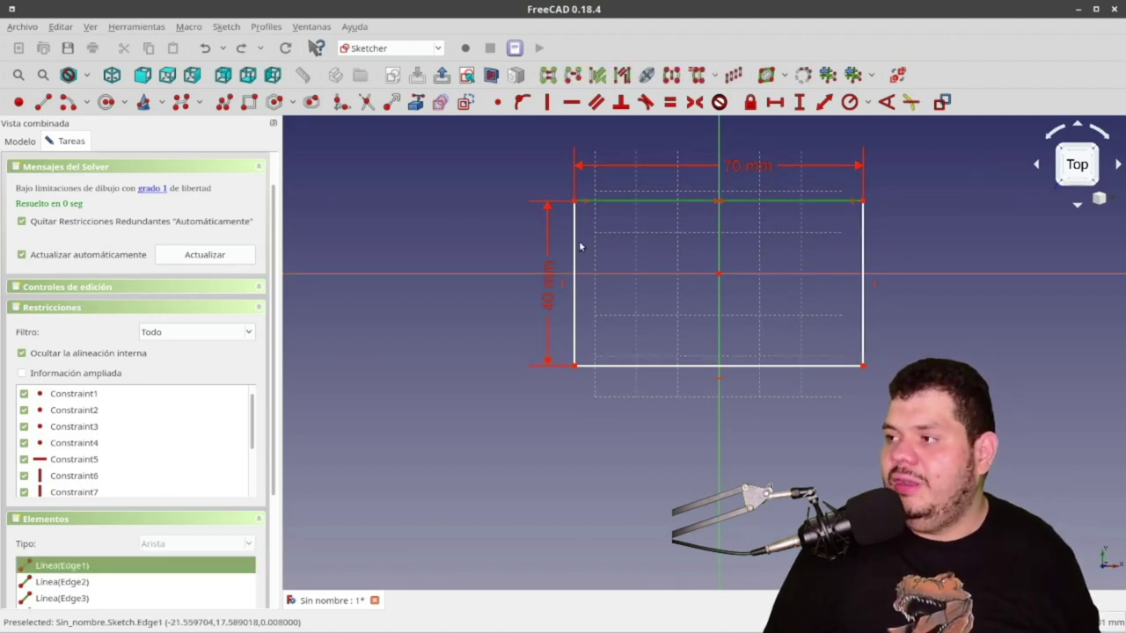
pyautogui.click(690, 105)
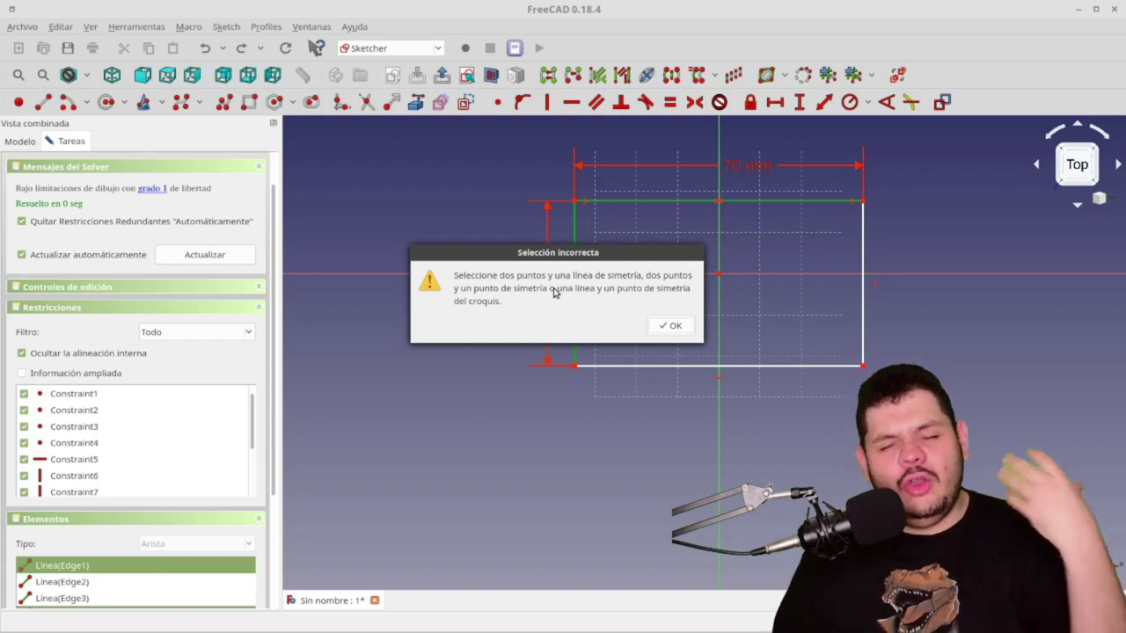
pyautogui.click(669, 326)
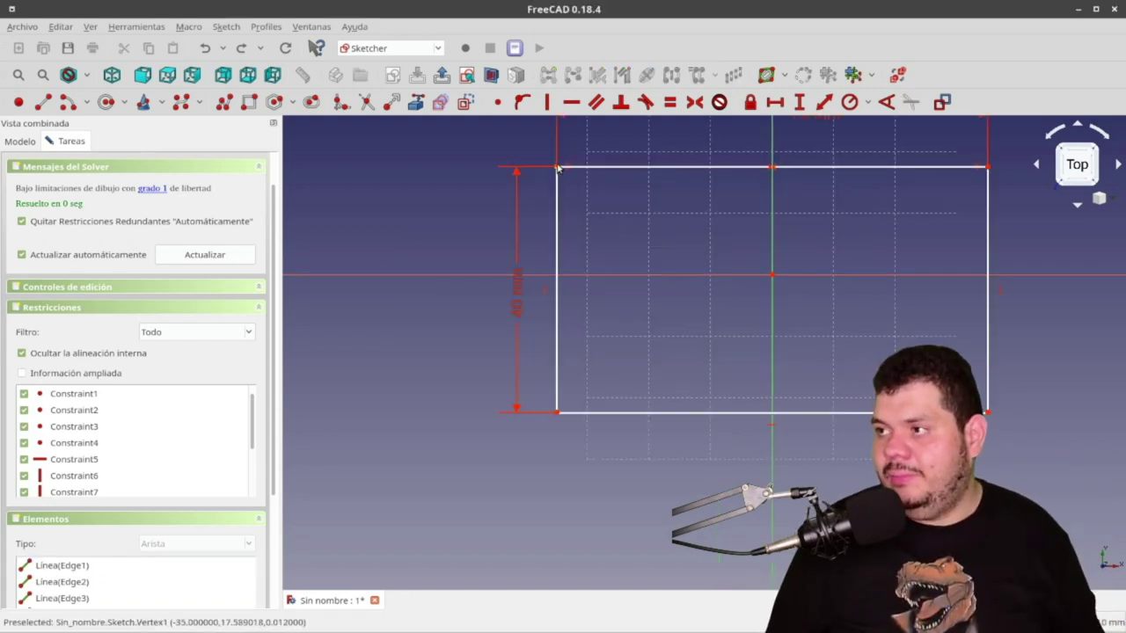
pyautogui.click(587, 276)
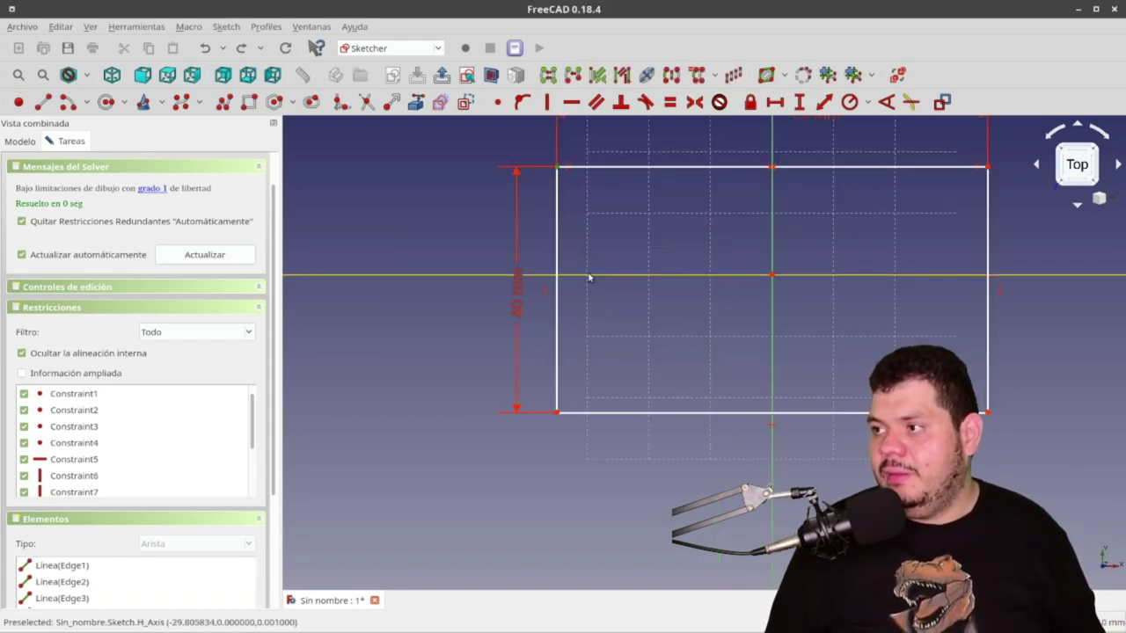
pyautogui.click(558, 413)
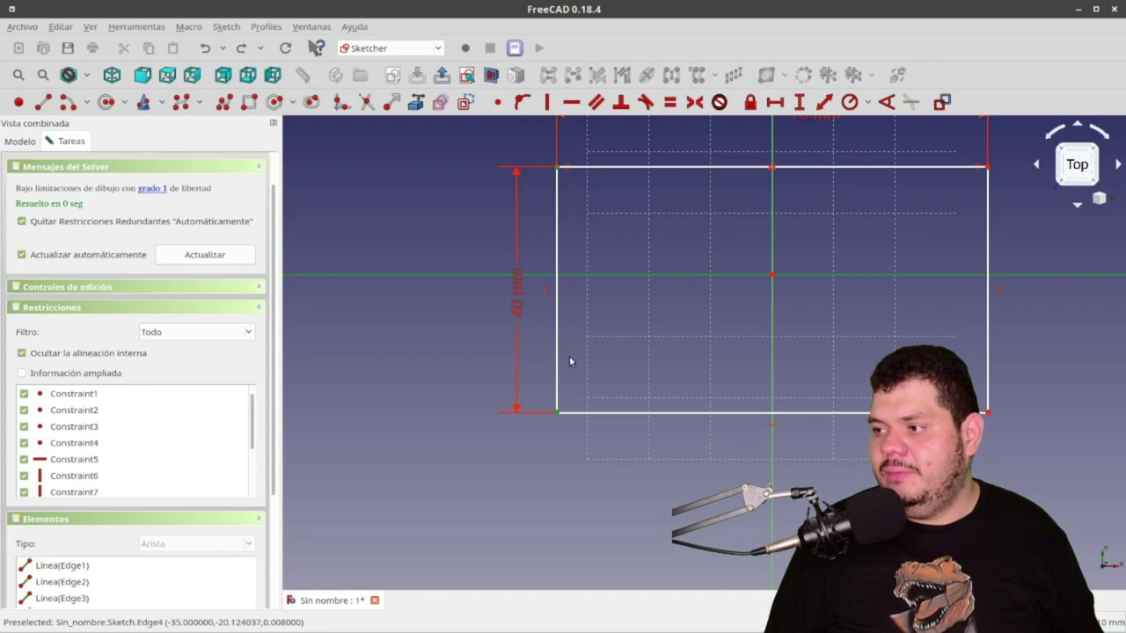
pyautogui.click(694, 102)
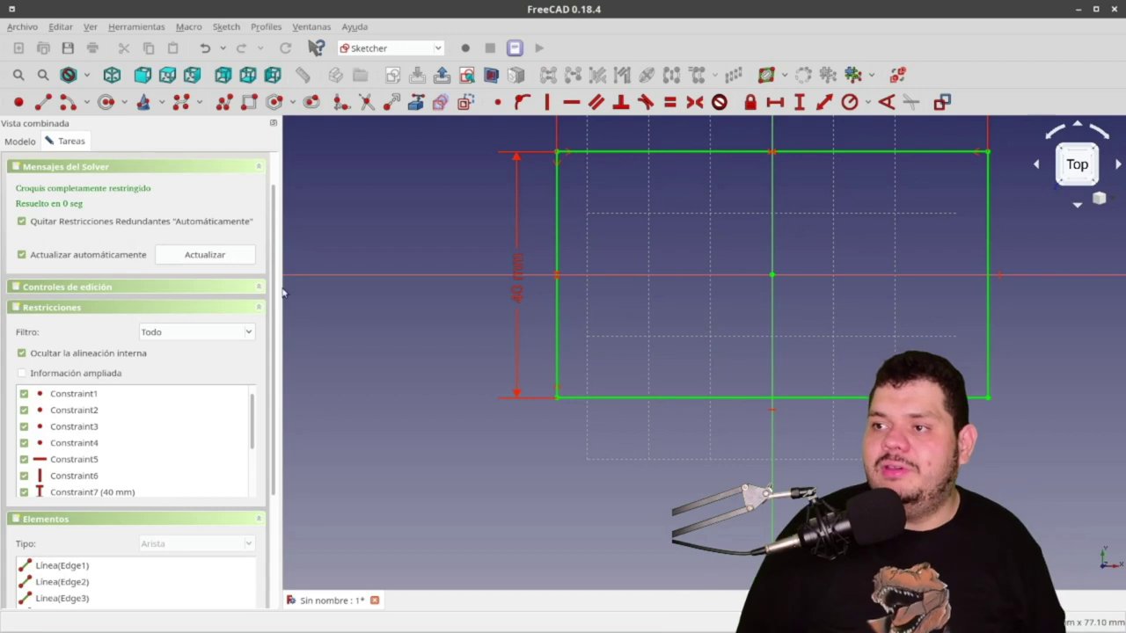
# Pad the rectangle sketch 2 mm thick and start a new sketch on the plate
pyautogui.press('Escape')
pyautogui.click(59, 140)
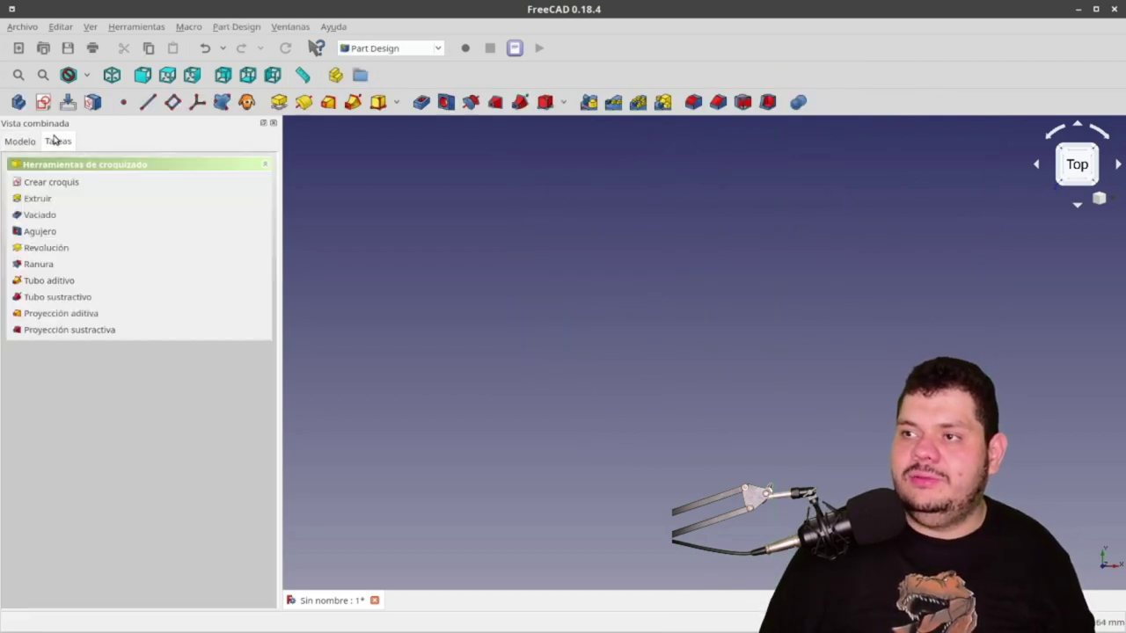
pyautogui.click(52, 201)
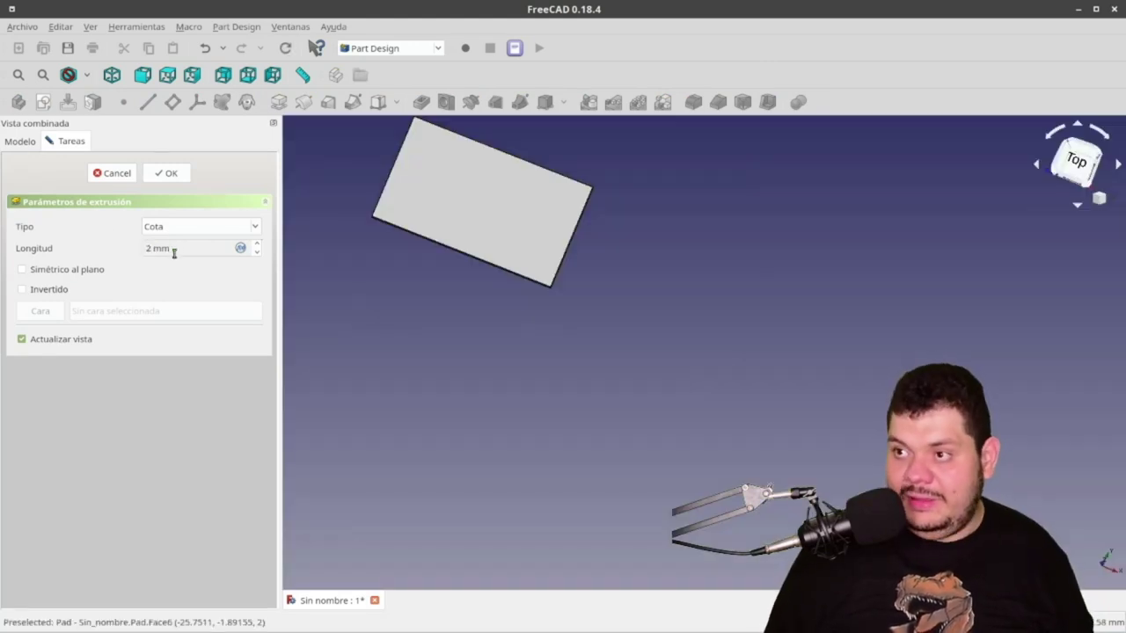
pyautogui.moveTo(716, 414); pyautogui.dragTo(736, 369, button='middle')
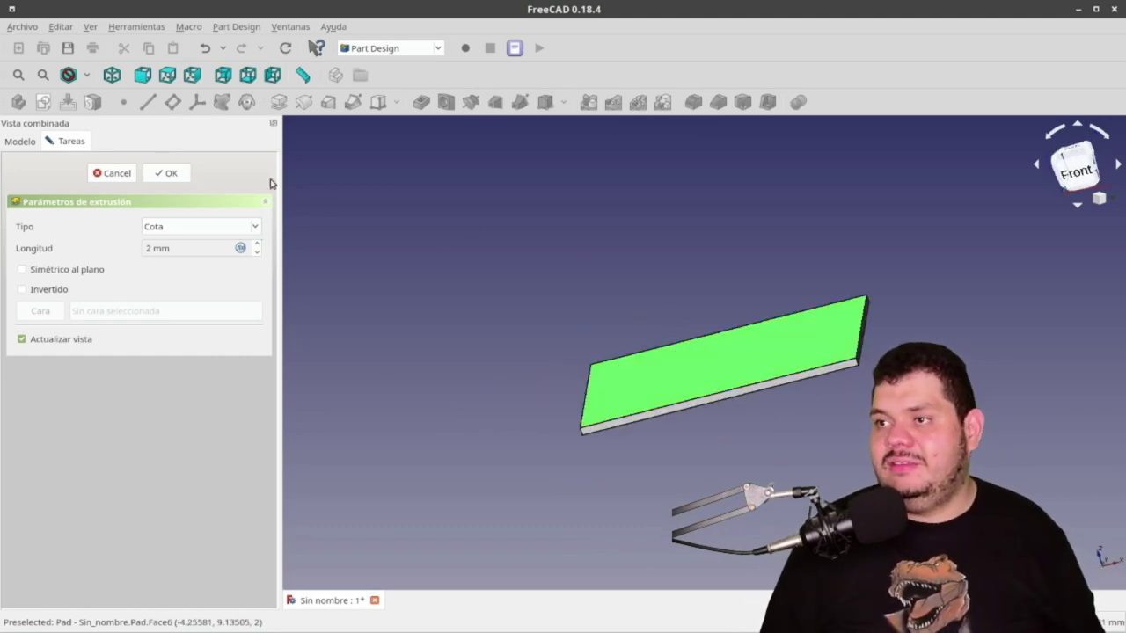
pyautogui.click(165, 173)
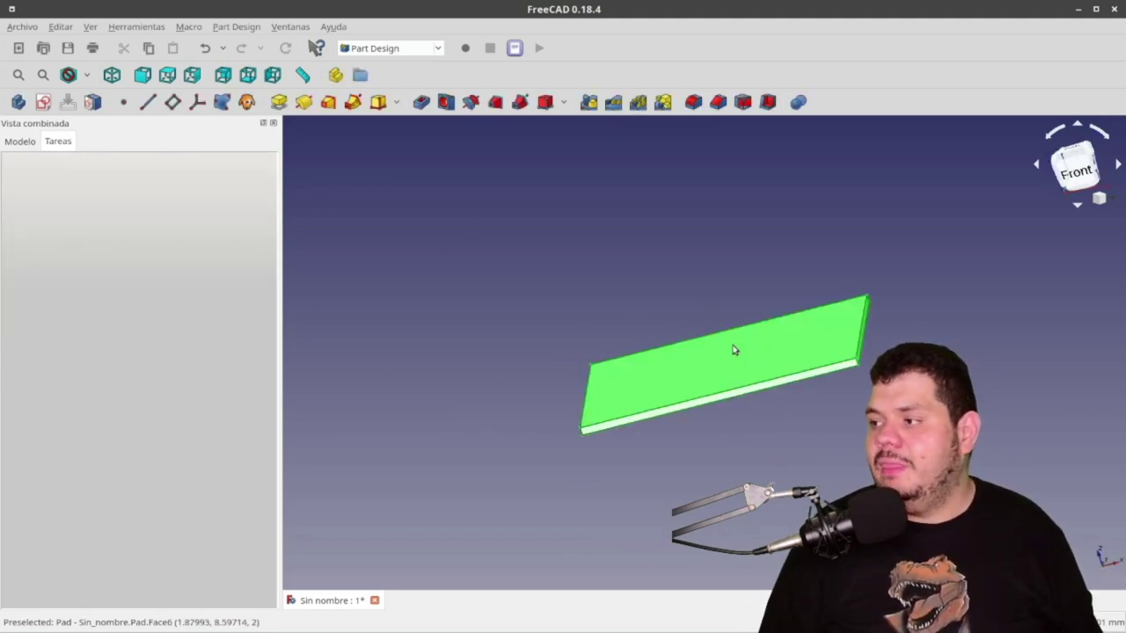
pyautogui.click(19, 102)
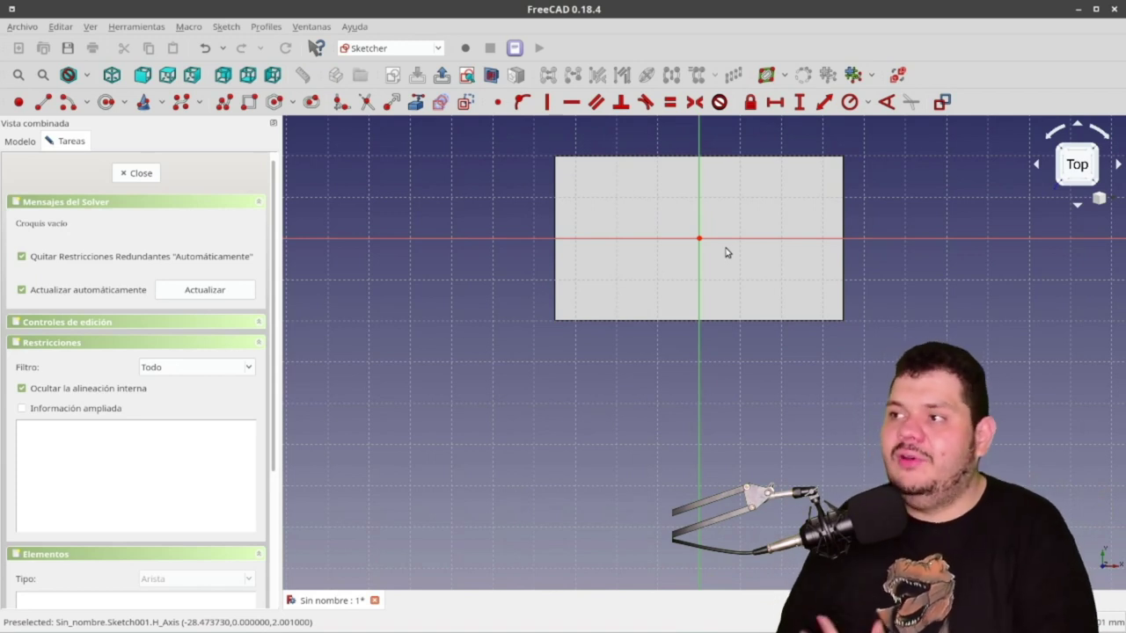
# Import the plate edges as external geometry and draw an outer and a smaller inner rectangle
pyautogui.click(390, 102)
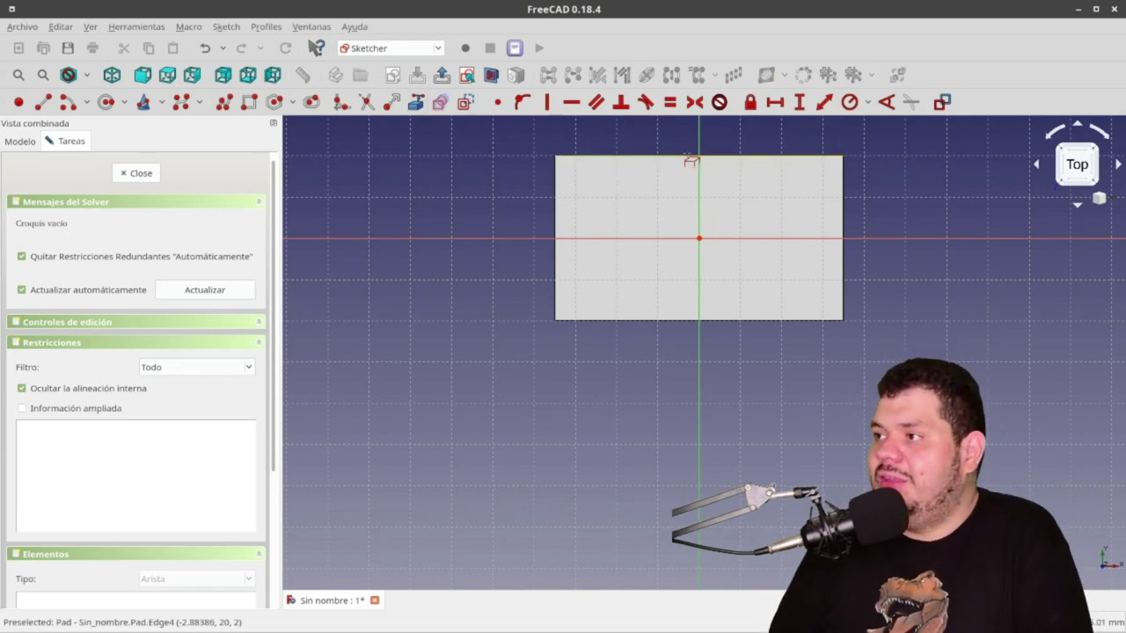
pyautogui.click(688, 159)
pyautogui.click(654, 327)
pyautogui.click(249, 102)
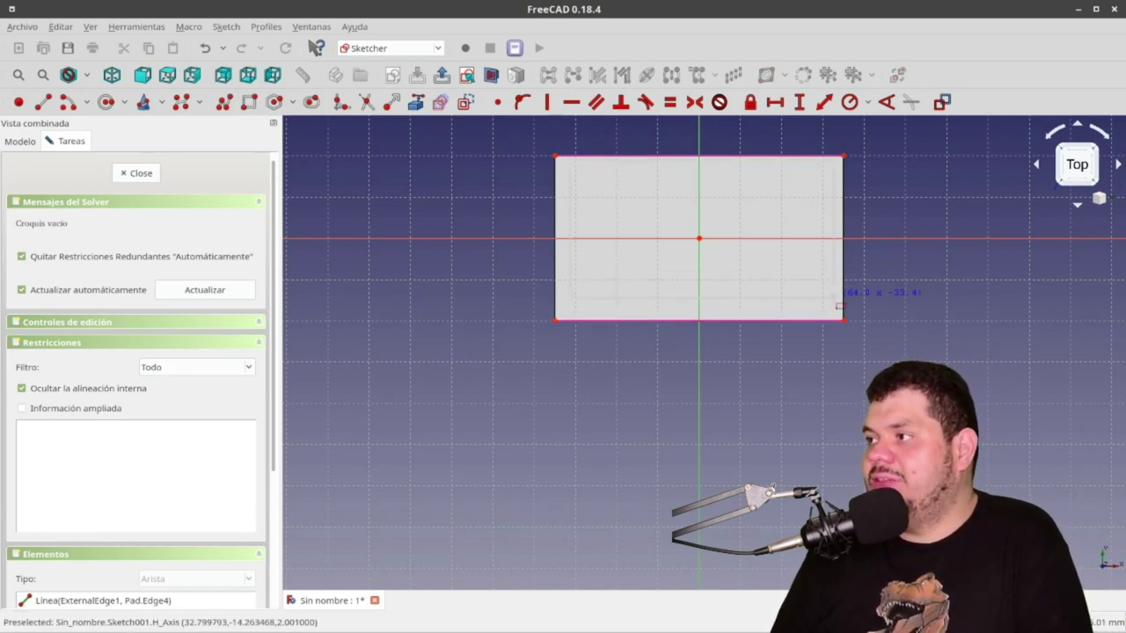
pyautogui.click(835, 297)
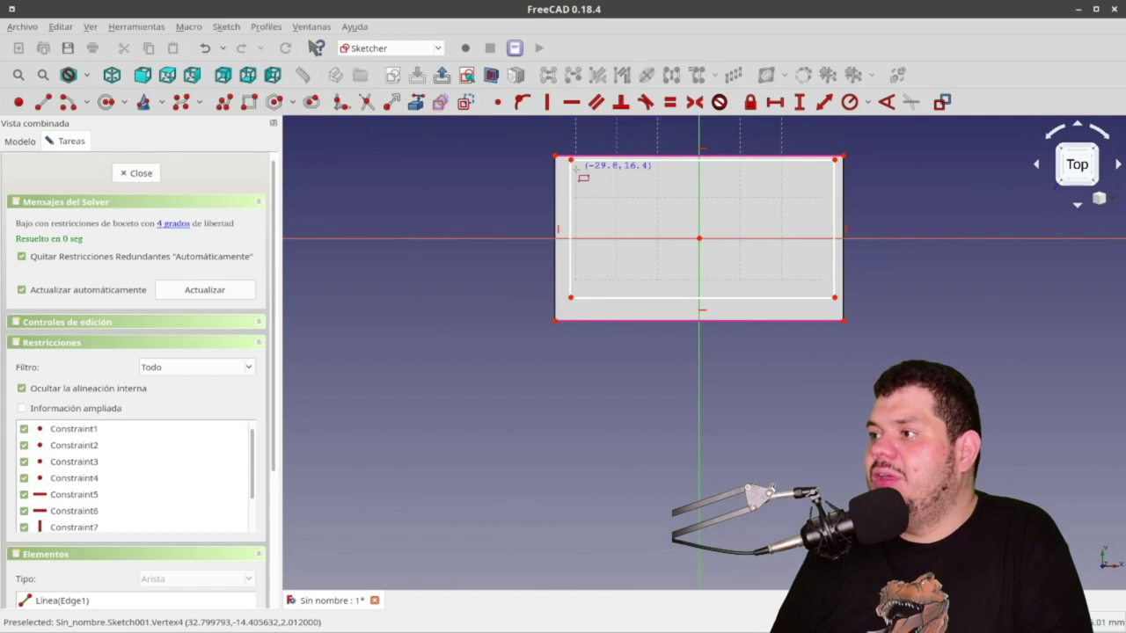
pyautogui.click(804, 290)
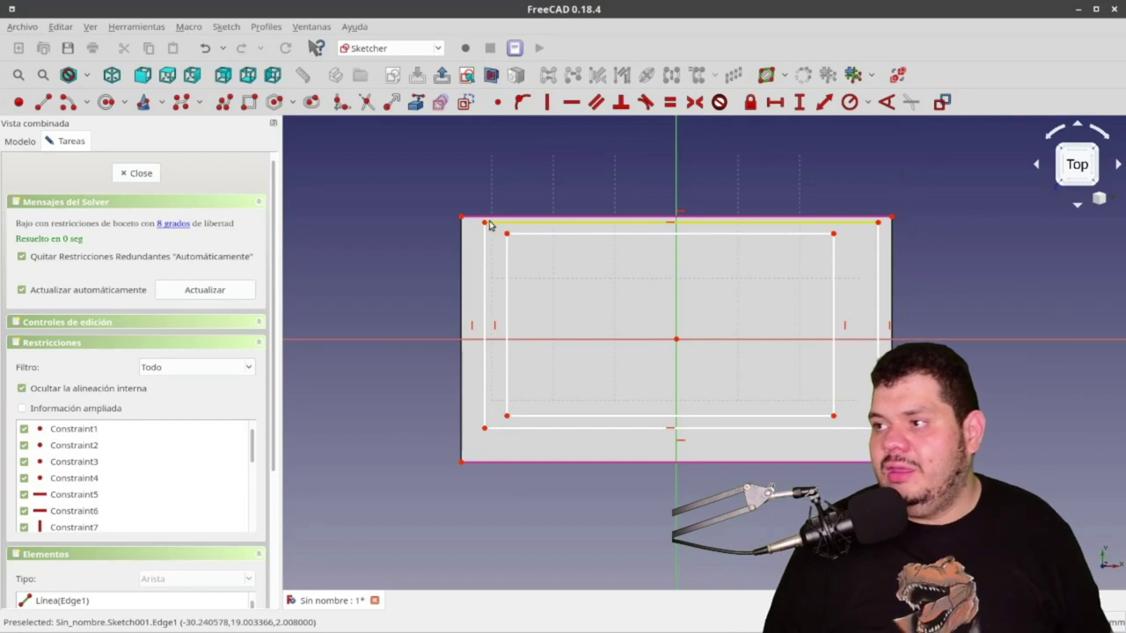
# Make the outer rectangle's two opposite corners coincident with the plate corners
pyautogui.click(483, 224)
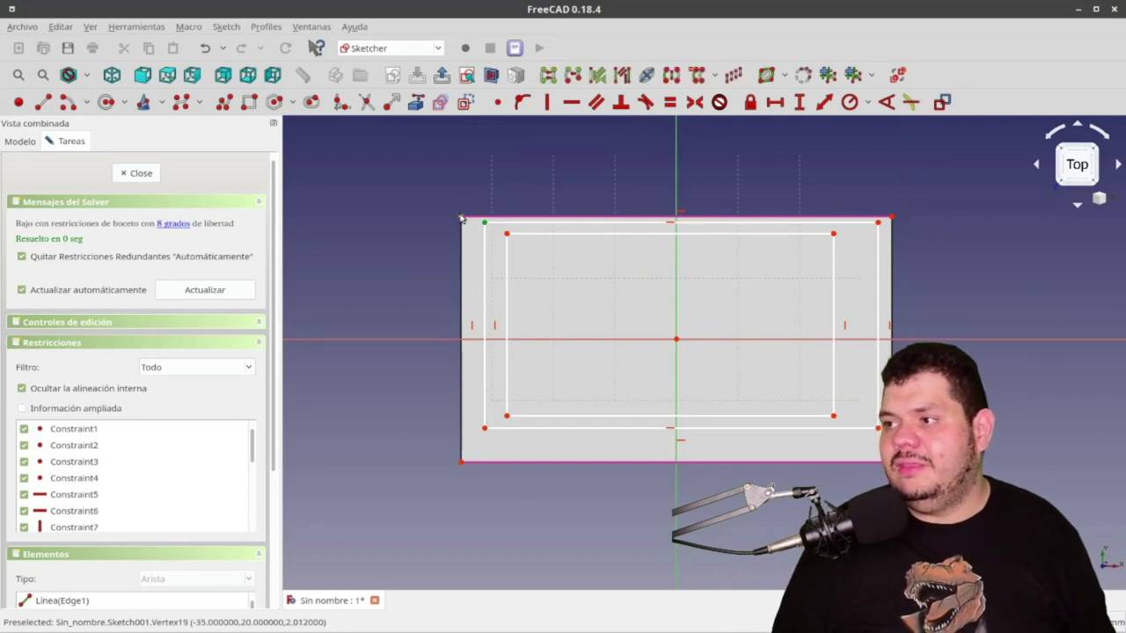
pyautogui.click(496, 104)
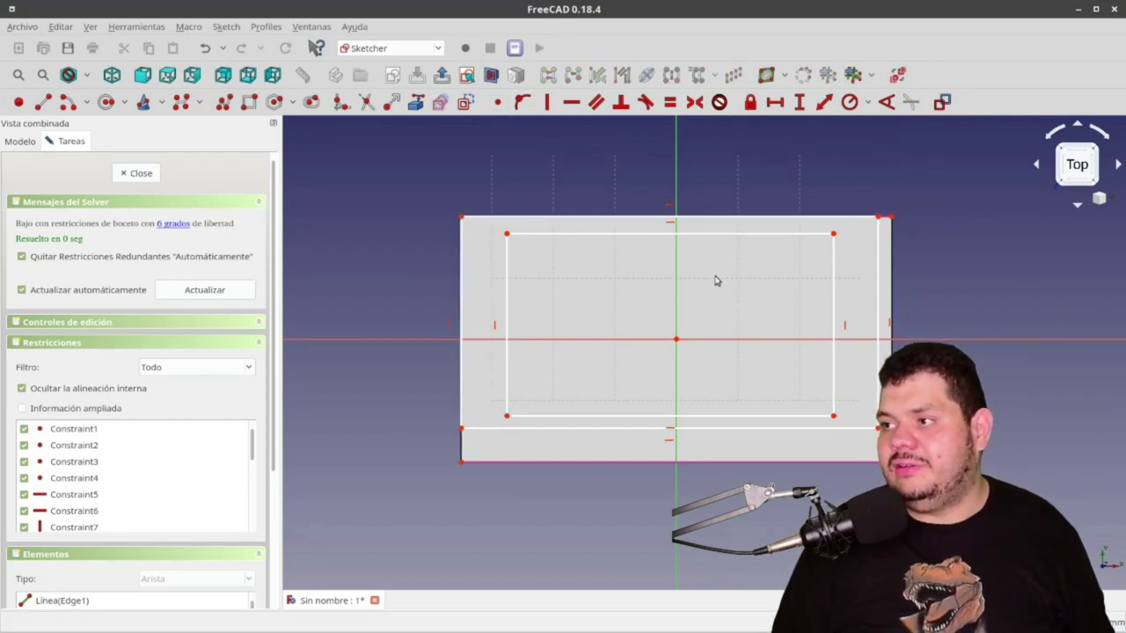
pyautogui.click(833, 415)
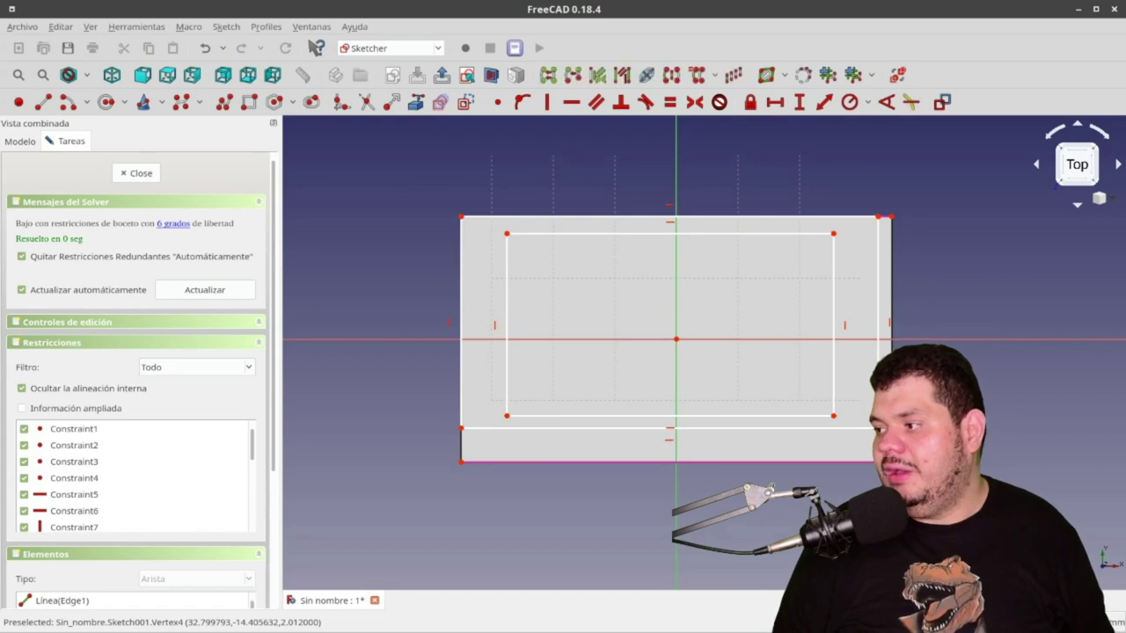
pyautogui.click(497, 104)
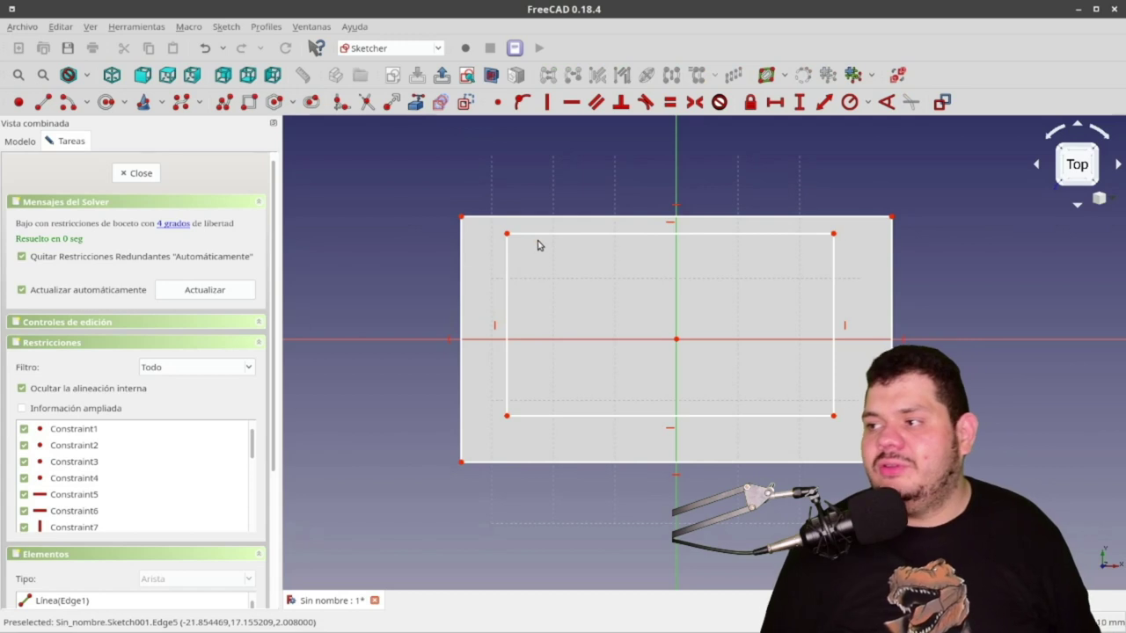
# Fillet the inner rectangle's corners, adjust its top-left edges, and select the top-left arc
pyautogui.click(343, 102)
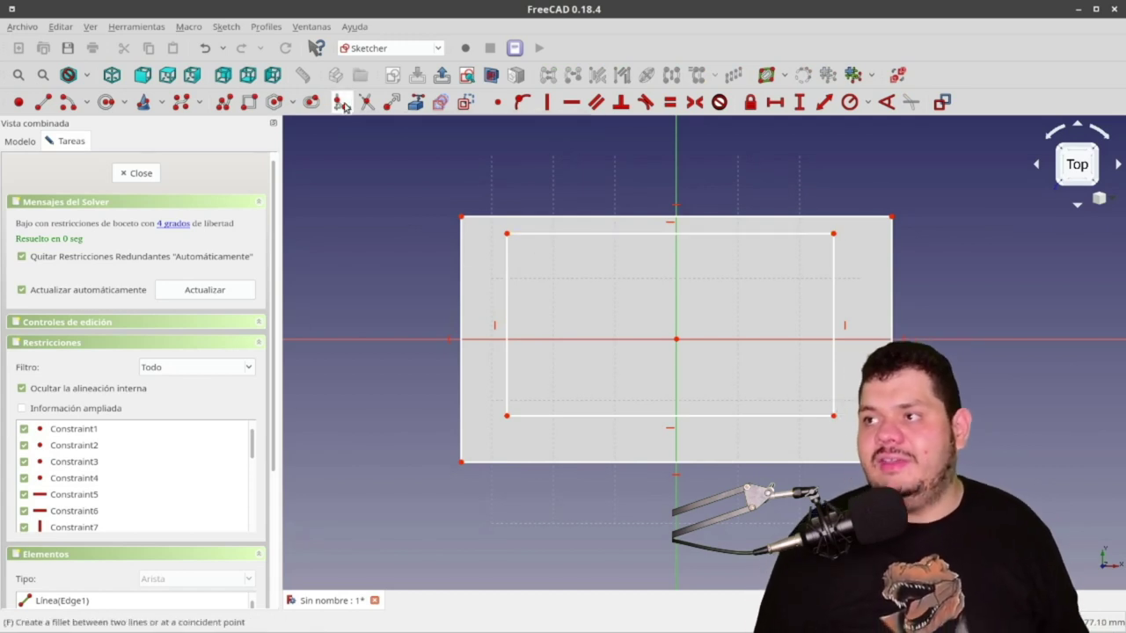
pyautogui.click(527, 236)
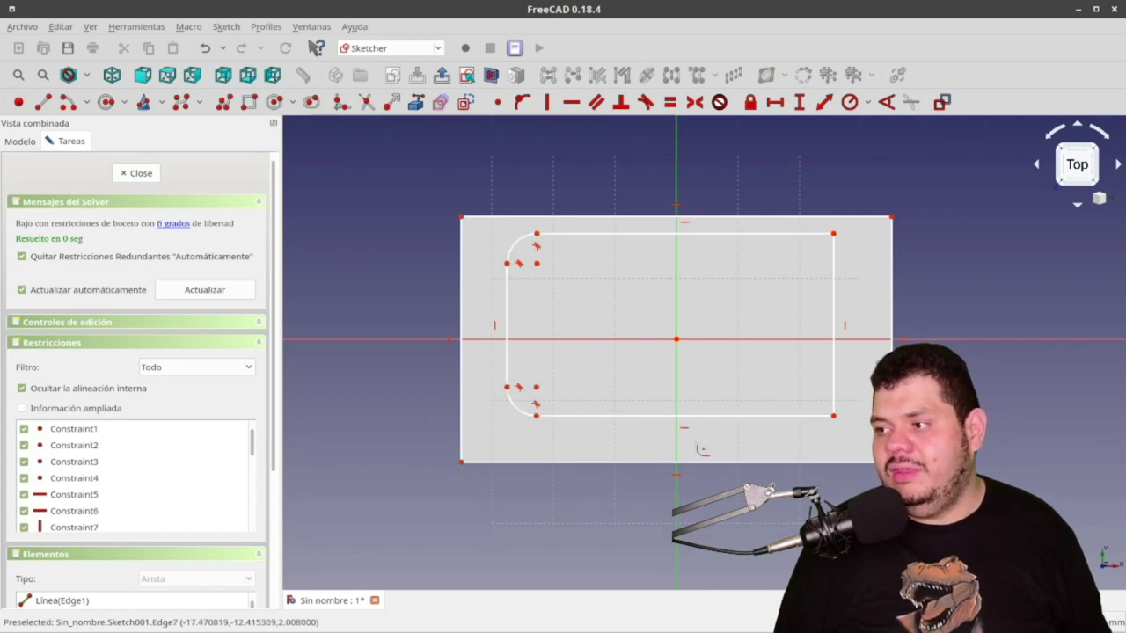
pyautogui.click(788, 421)
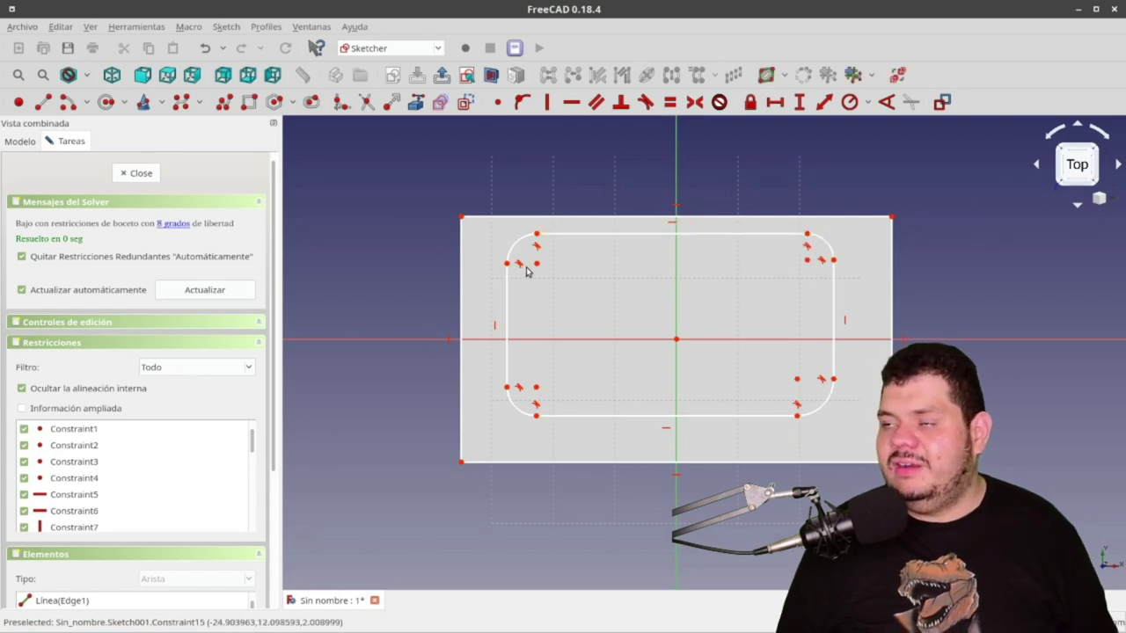
pyautogui.scroll(5, 553, 268)
pyautogui.moveTo(518, 265); pyautogui.dragTo(448, 249)
pyautogui.click(443, 227)
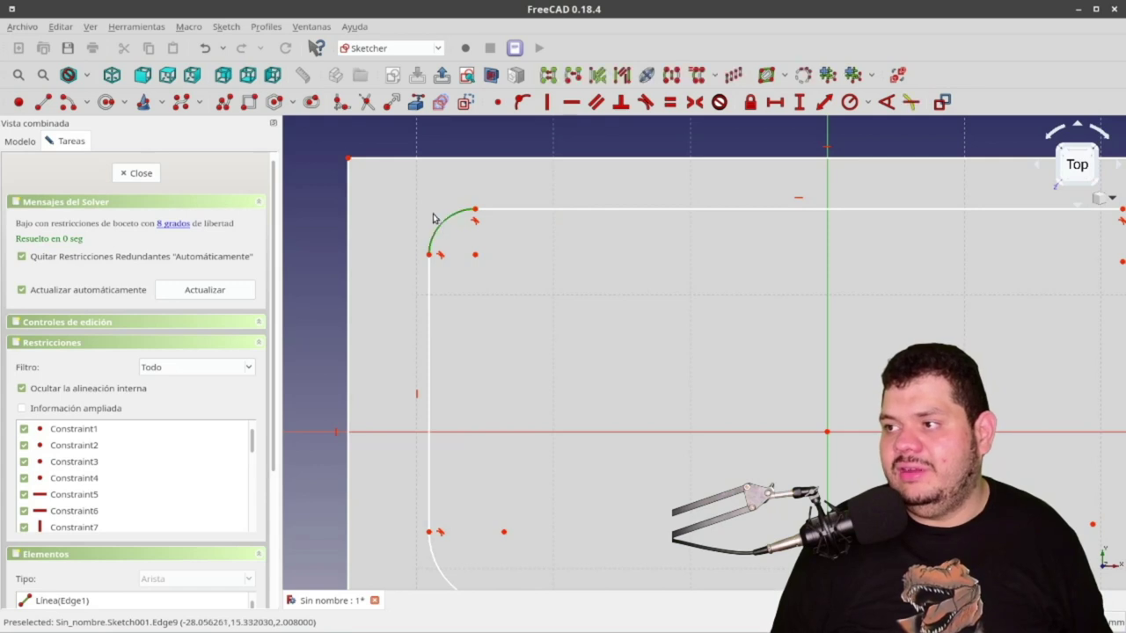
# Set the fillet radius to 3 mm and a 3 mm horizontal wall gap from the plate corner
pyautogui.click(854, 109)
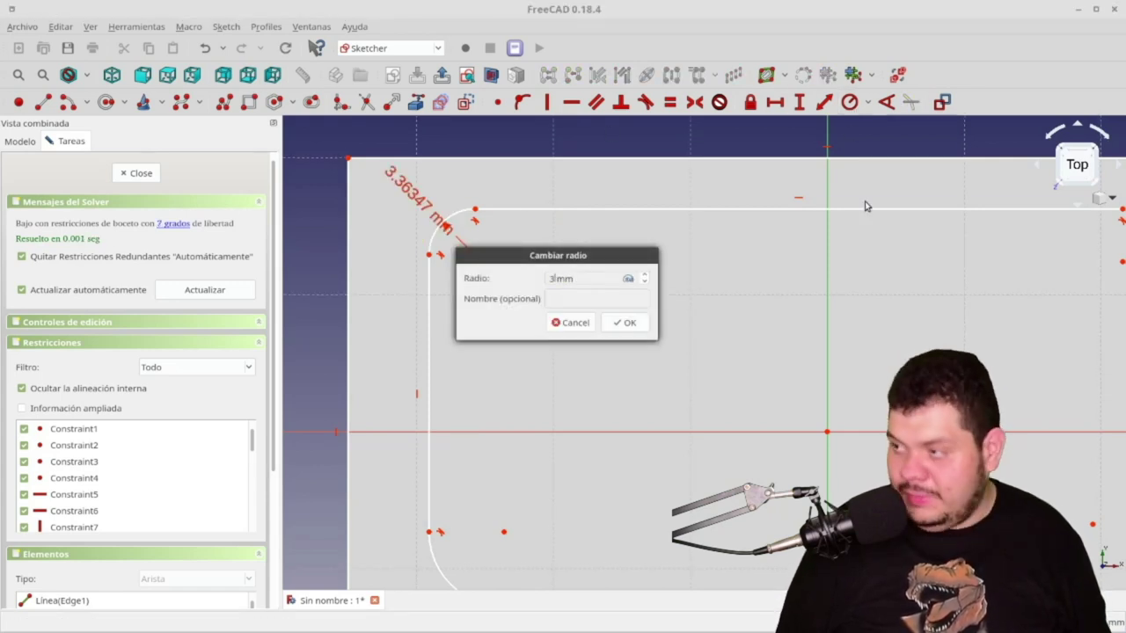
pyautogui.press('Return')
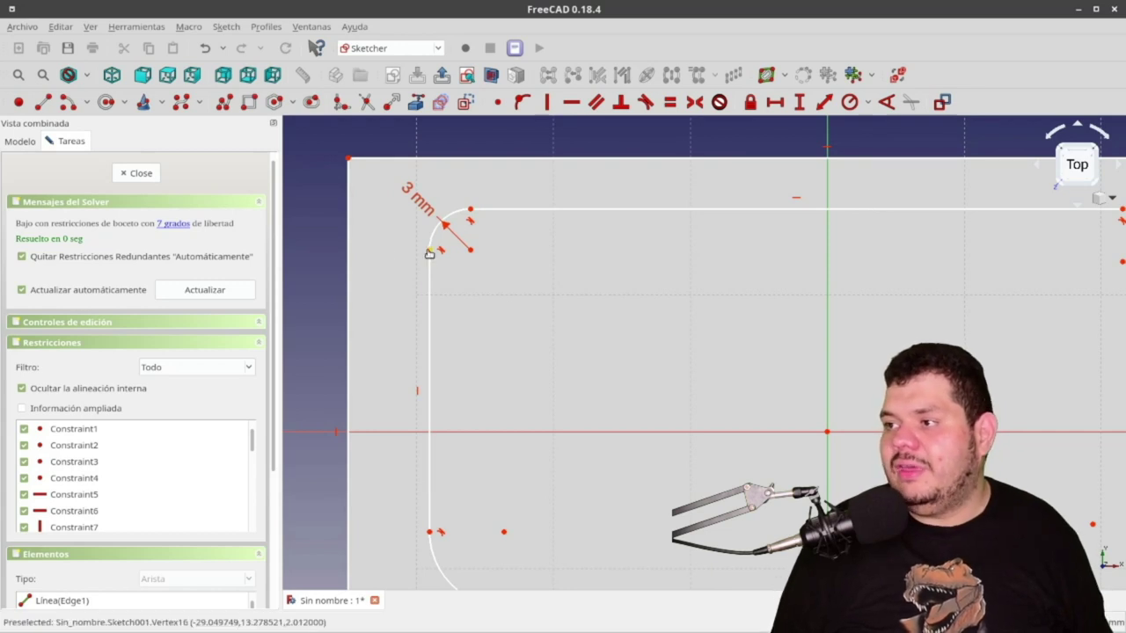
pyautogui.click(429, 251)
pyautogui.click(347, 159)
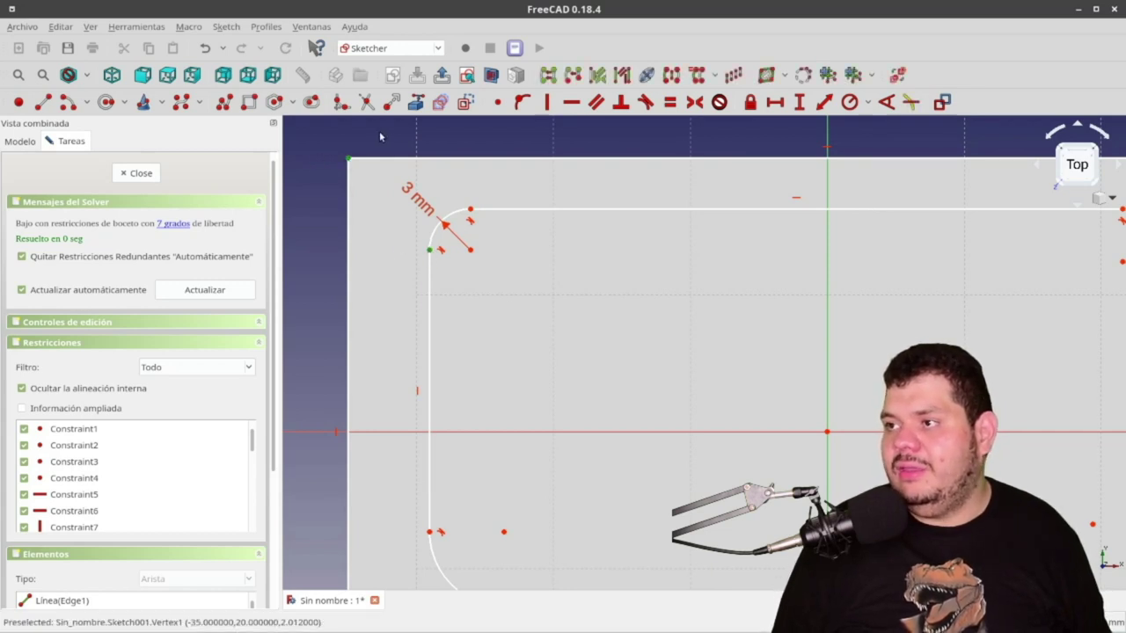
pyautogui.click(774, 103)
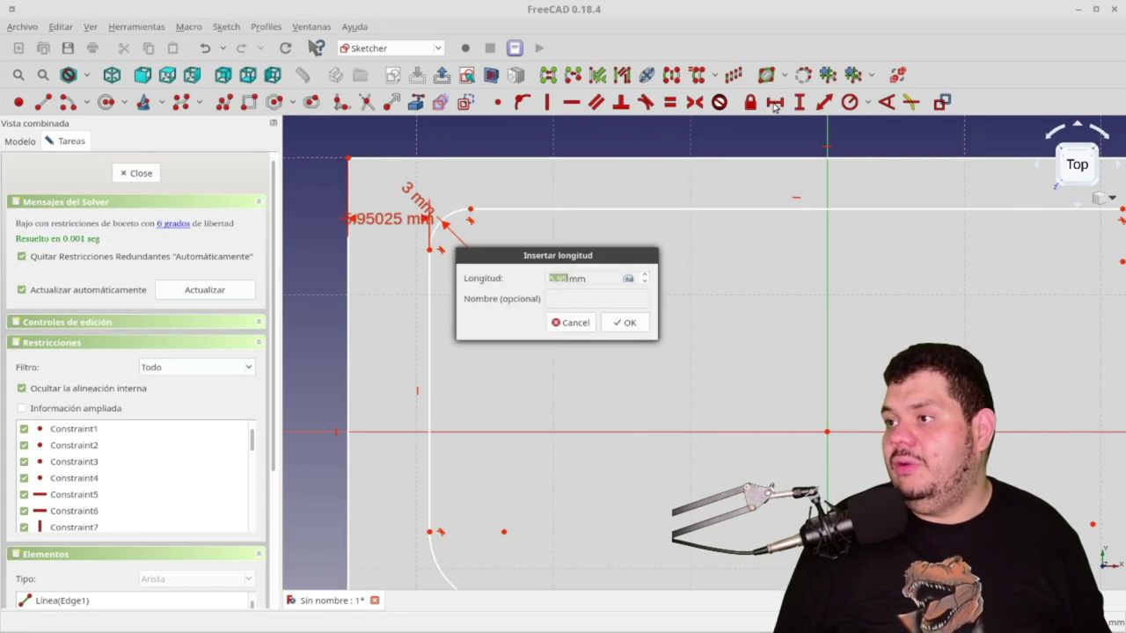
pyautogui.write('3')
pyautogui.press('Return')
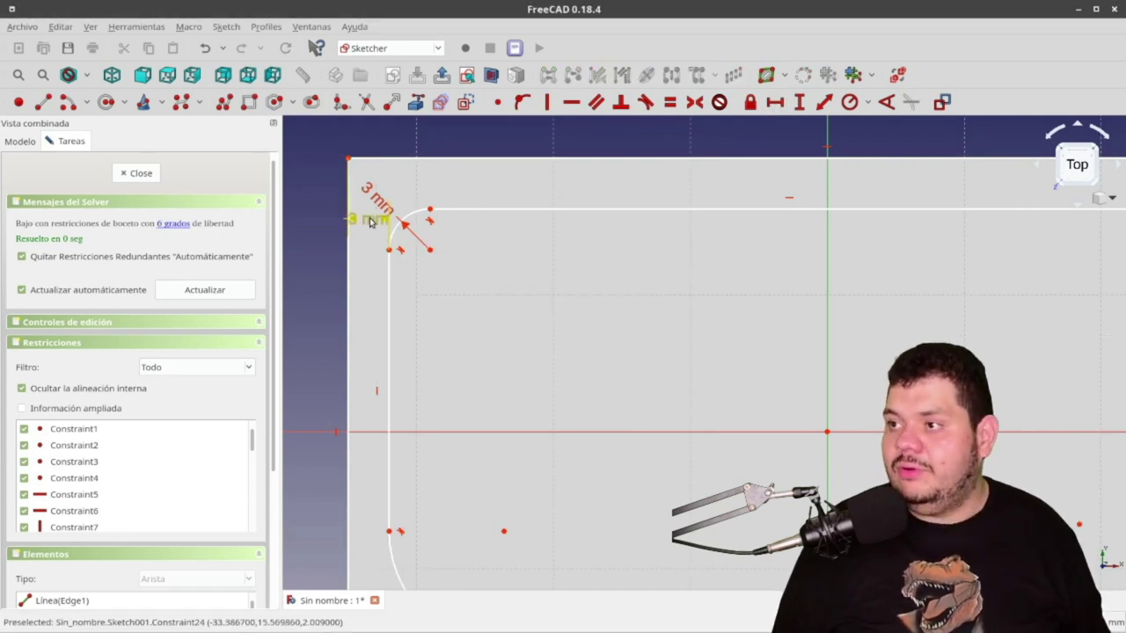
# Add a 3 mm vertical wall gap from the plate's top-left corner and move its label
pyautogui.click(348, 159)
pyautogui.click(800, 103)
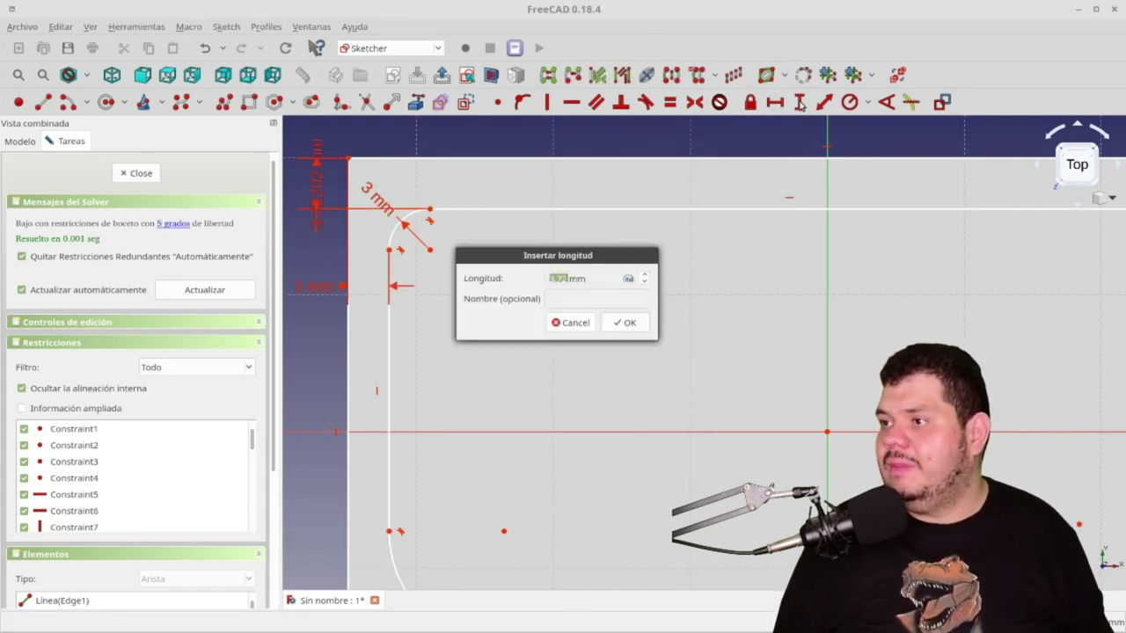
pyautogui.write('3')
pyautogui.press('Return')
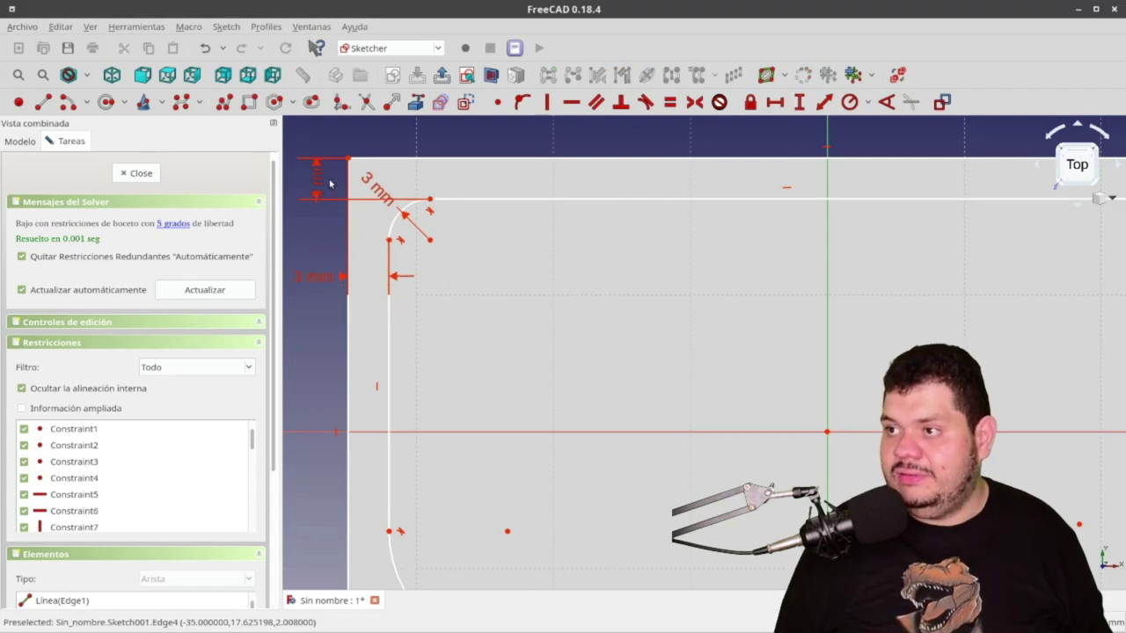
pyautogui.moveTo(321, 183); pyautogui.dragTo(533, 155)
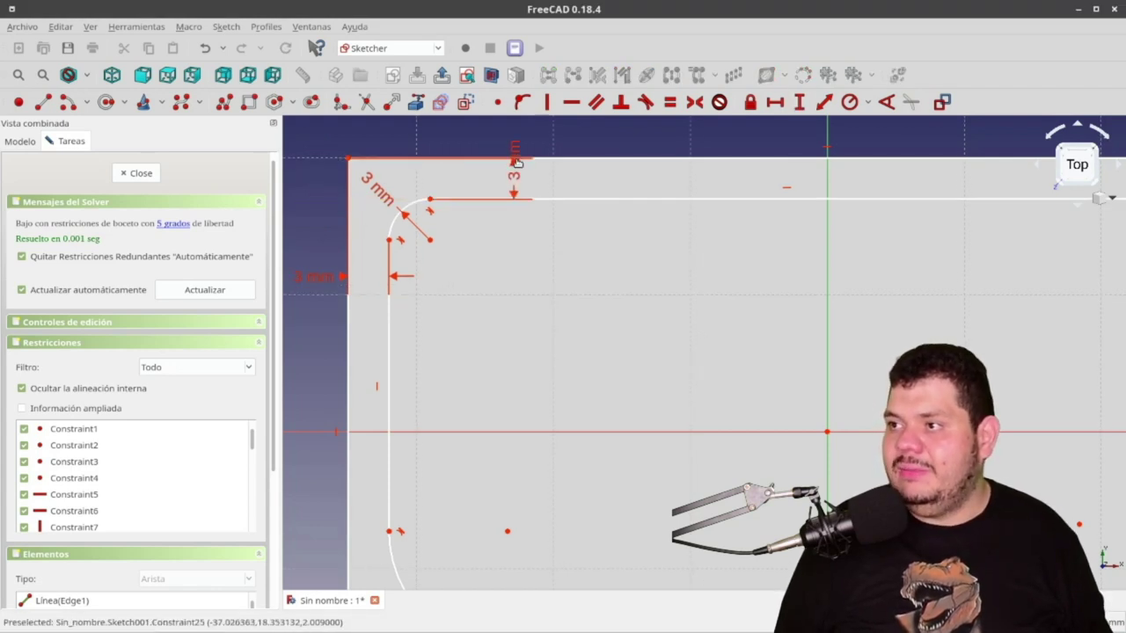
pyautogui.scroll(-2, 466, 246)
pyautogui.scroll(-2, 466, 246)
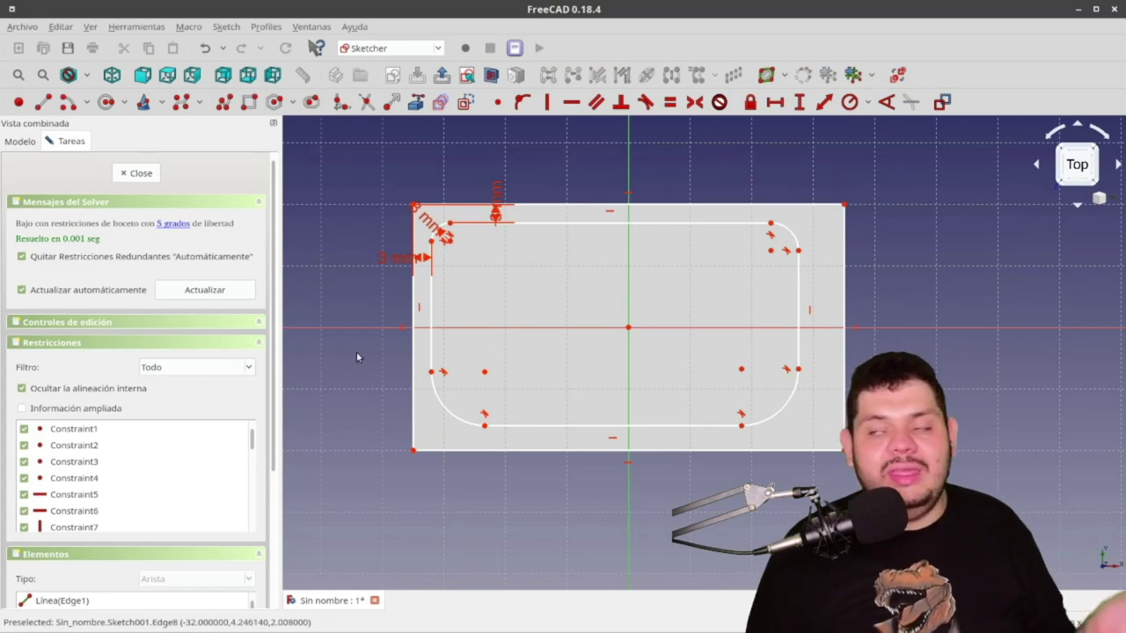
pyautogui.scroll(2, 341, 340)
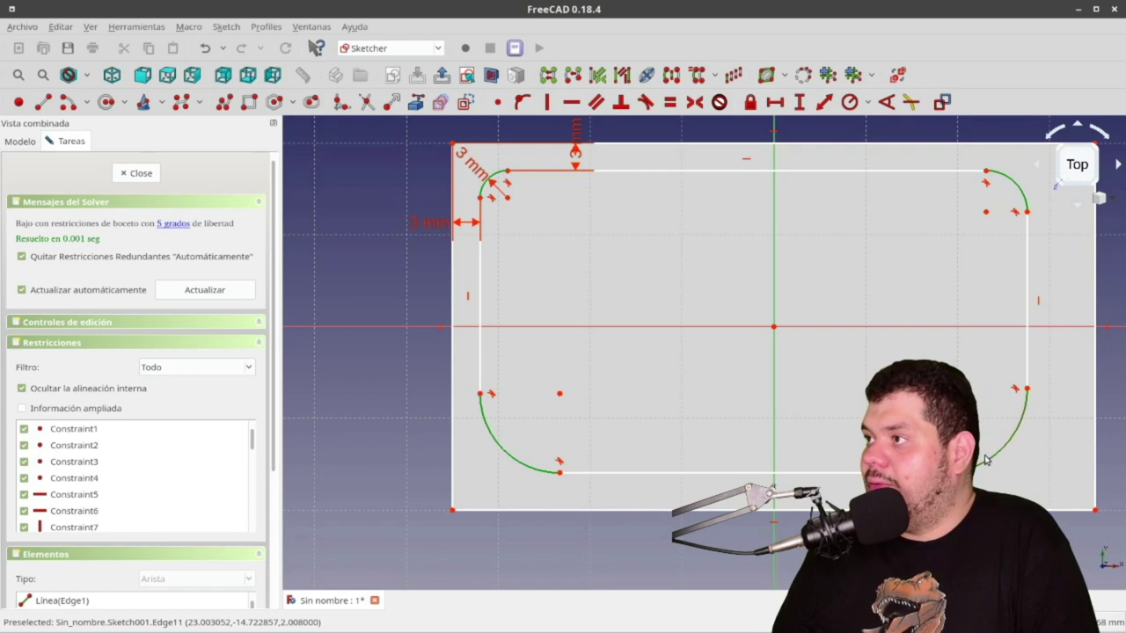
# Apply Equal to the fillets and make the top fillet endpoints symmetric about the vertical axis
pyautogui.click(670, 102)
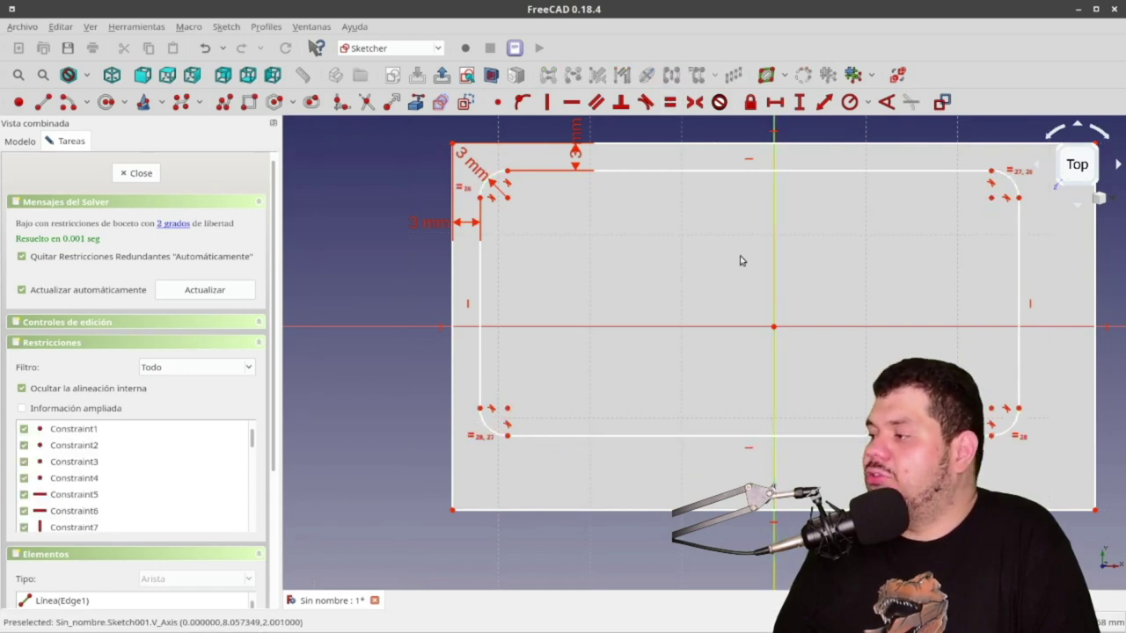
pyautogui.click(507, 199)
pyautogui.click(992, 198)
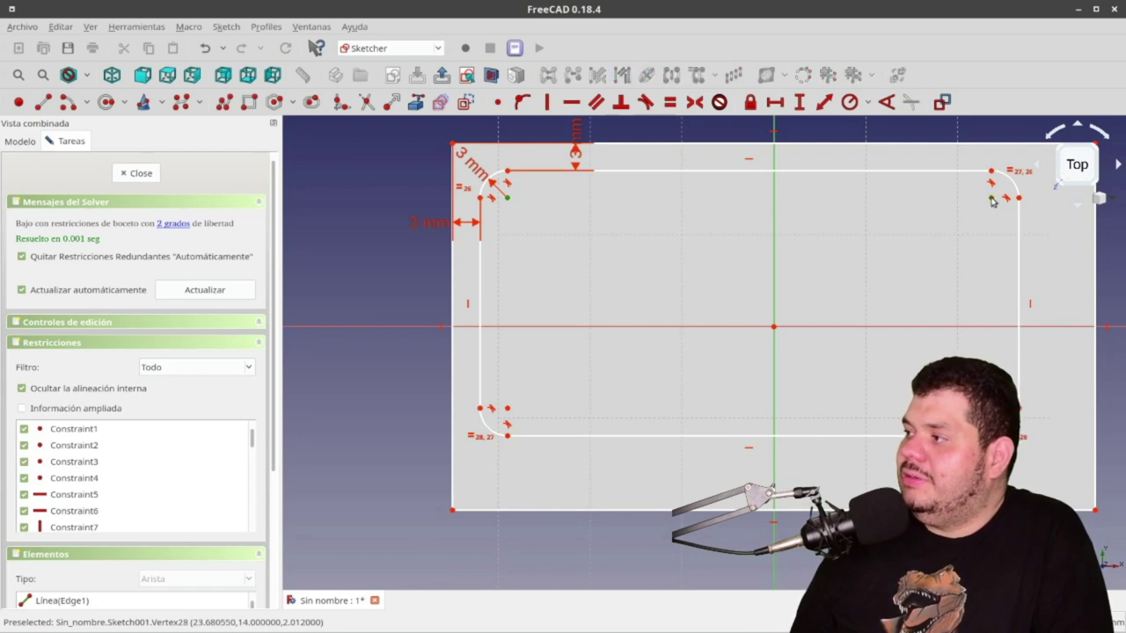
pyautogui.click(774, 234)
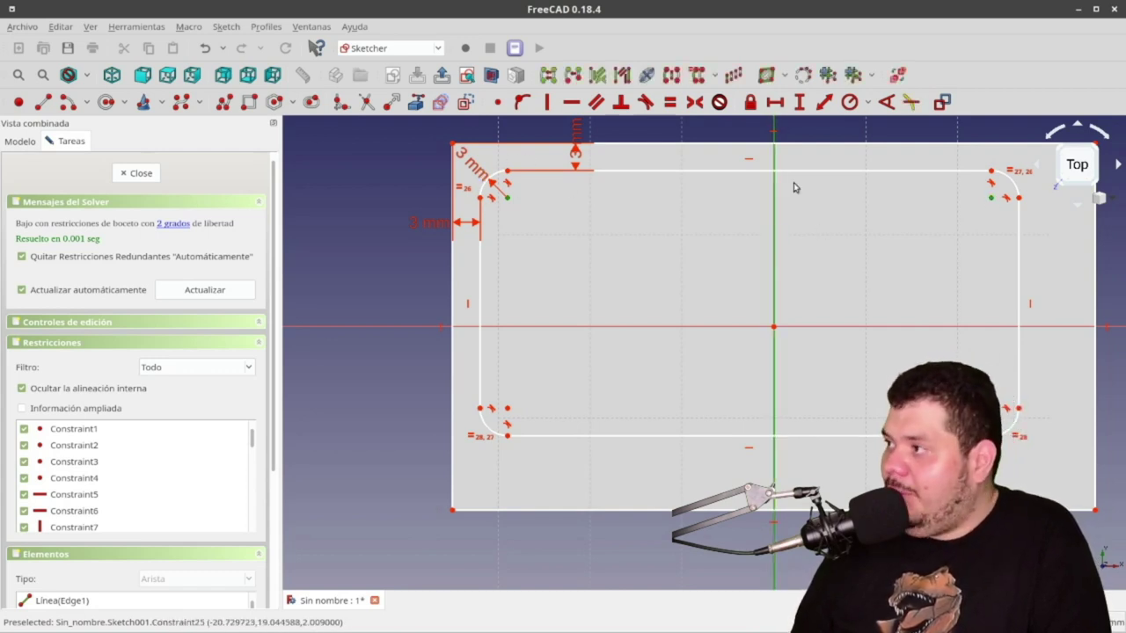
pyautogui.click(694, 102)
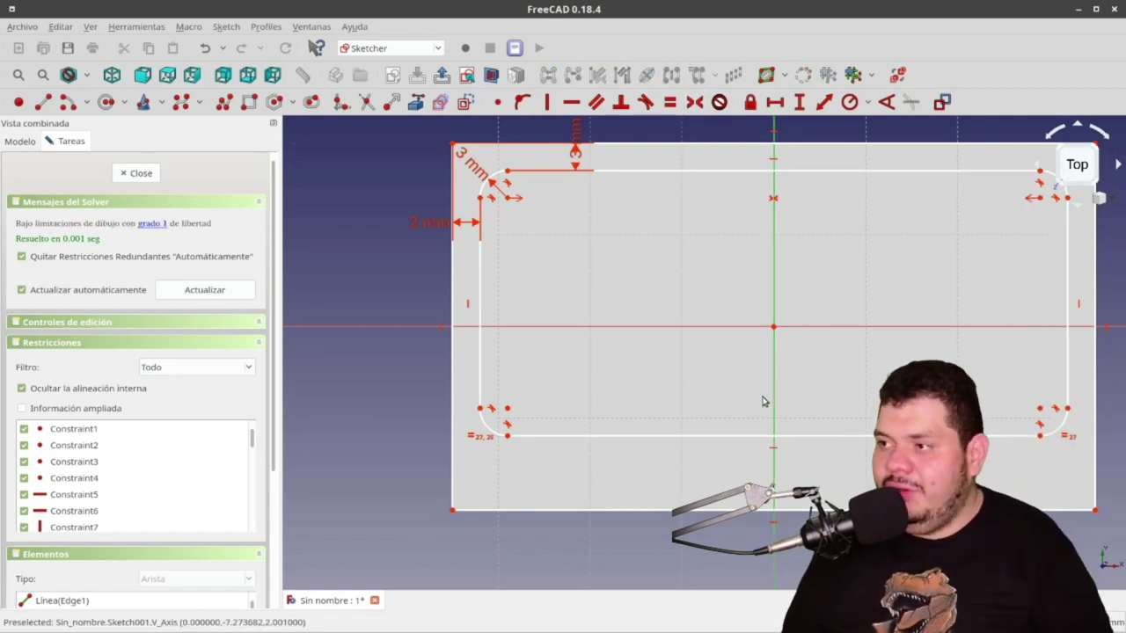
# Make the left fillet endpoints symmetric about the horizontal axis
pyautogui.moveTo(780, 391); pyautogui.dragTo(669, 395, button='middle')
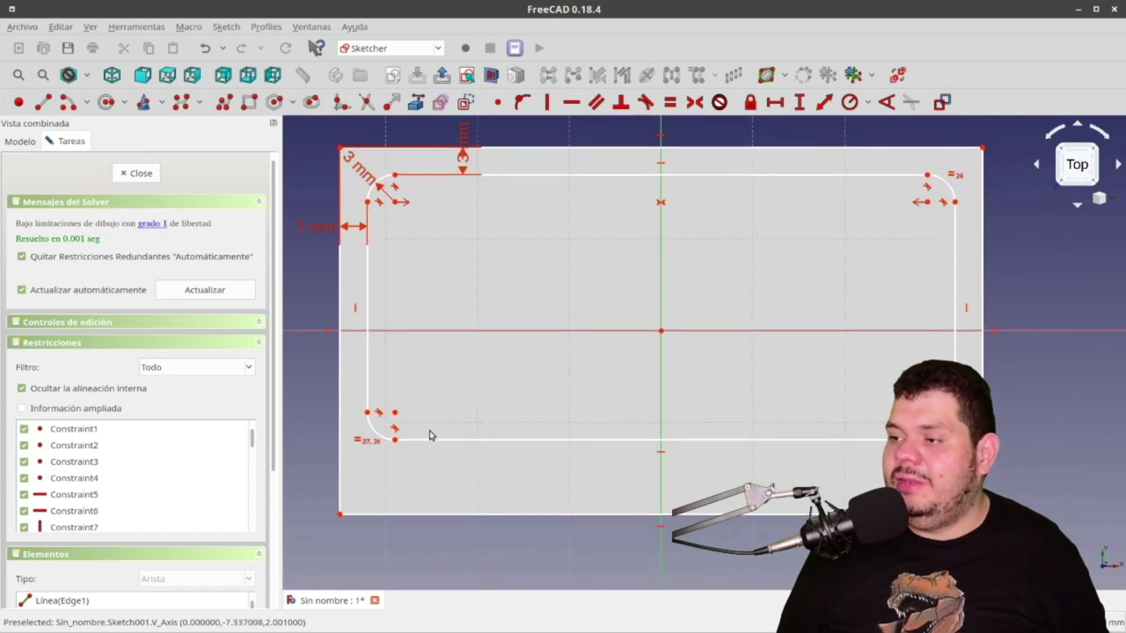
pyautogui.click(396, 413)
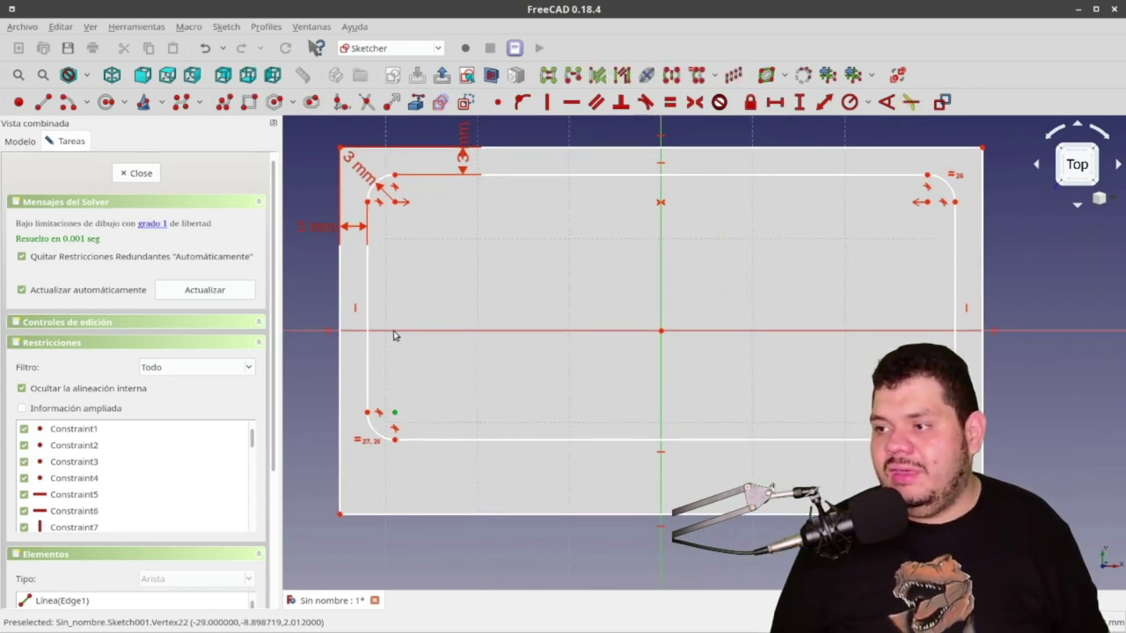
pyautogui.click(396, 202)
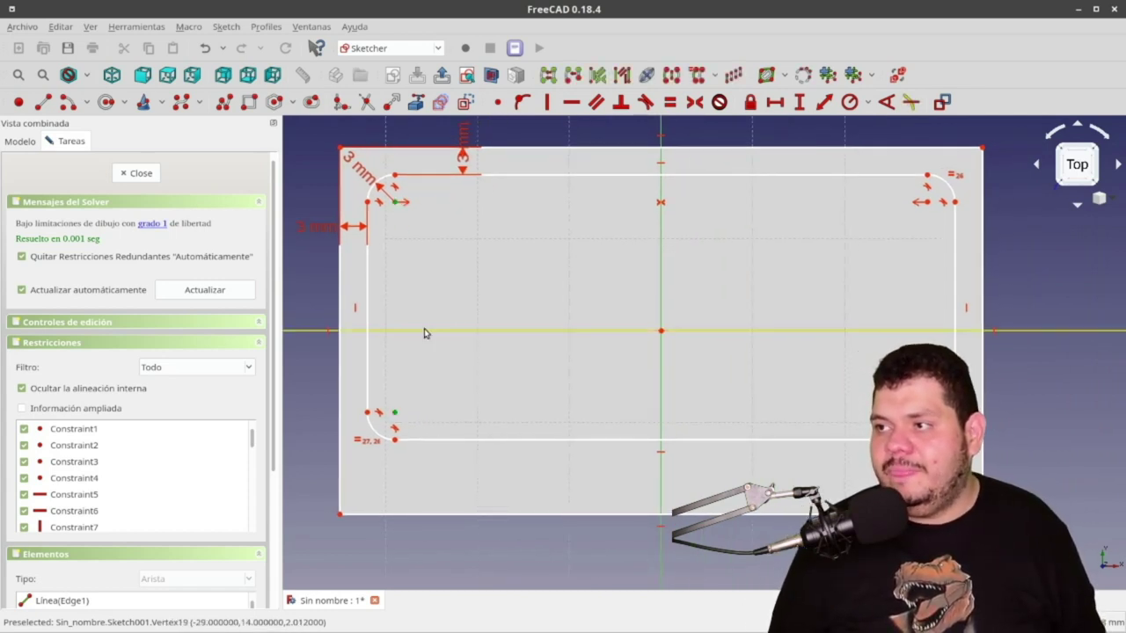
pyautogui.click(423, 334)
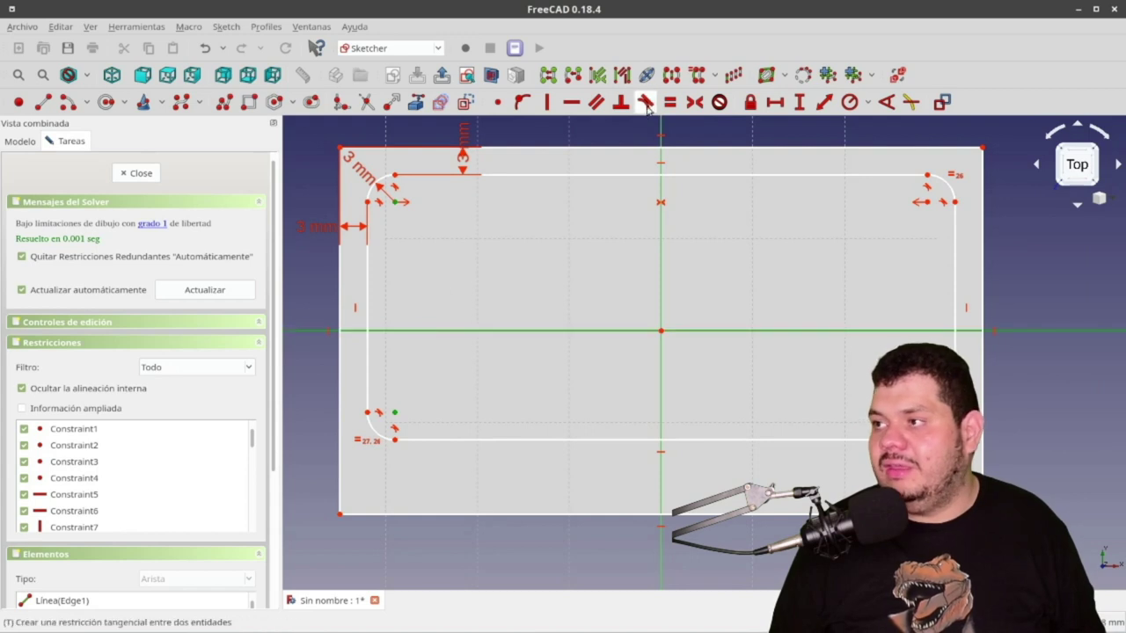
pyautogui.click(695, 101)
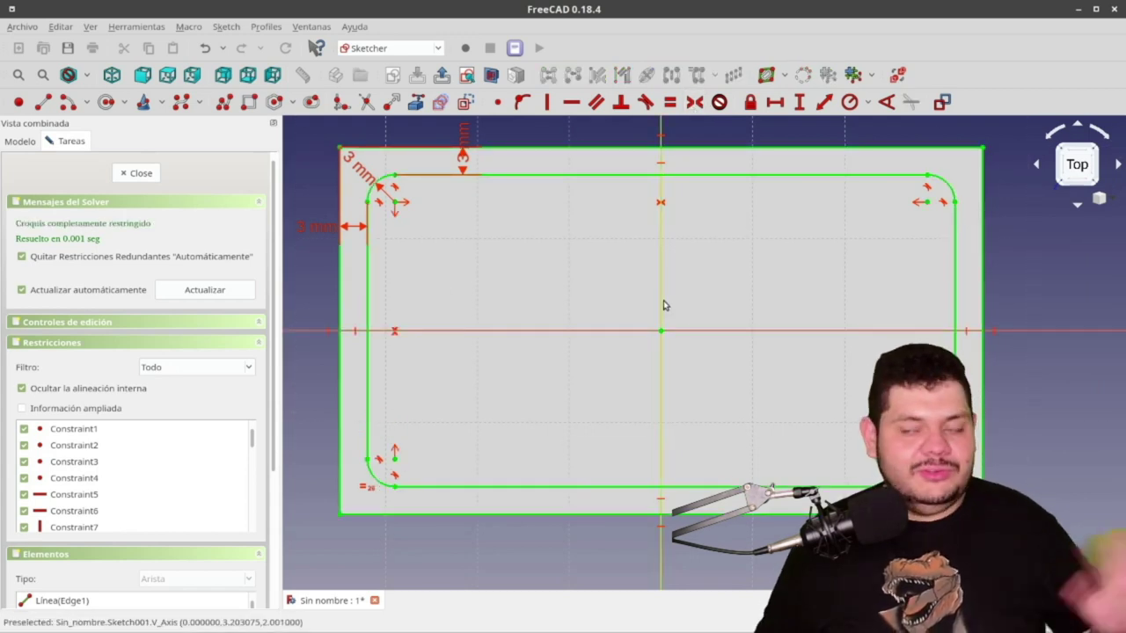
# Close the wall sketch and pad it 10 mm into an open-topped, thin-walled box
pyautogui.click(145, 174)
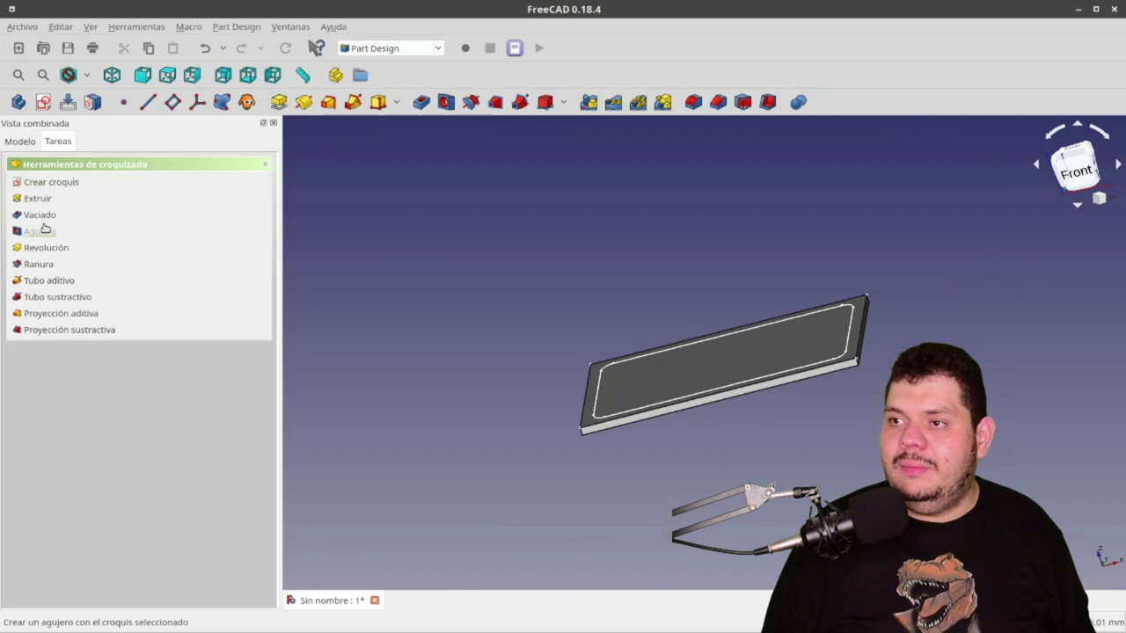
pyautogui.click(54, 201)
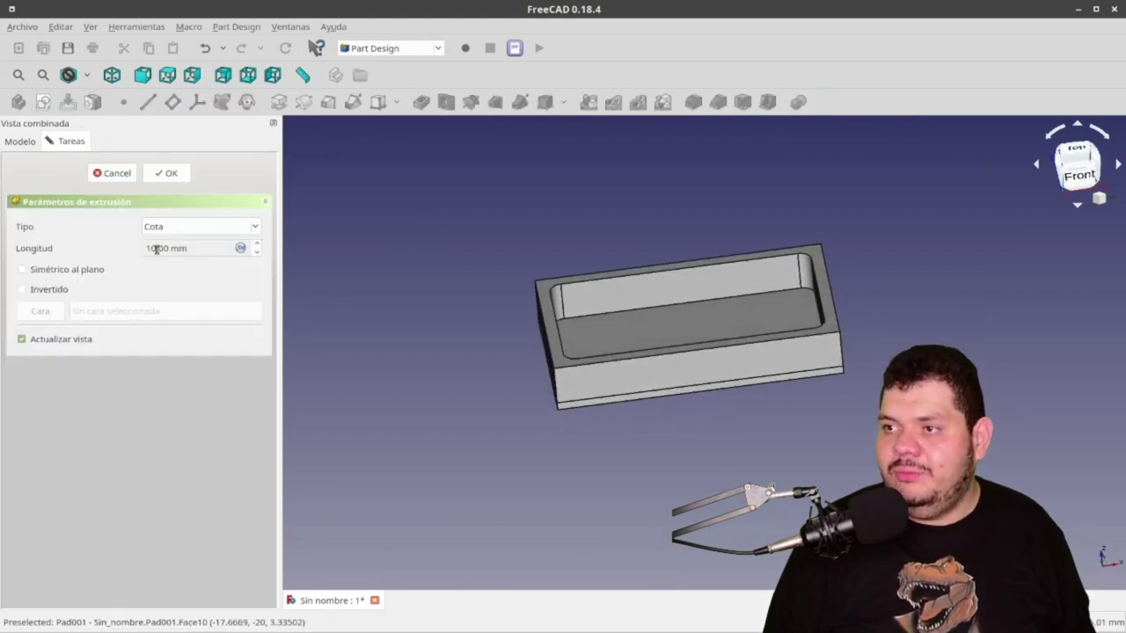
pyautogui.press('Return')
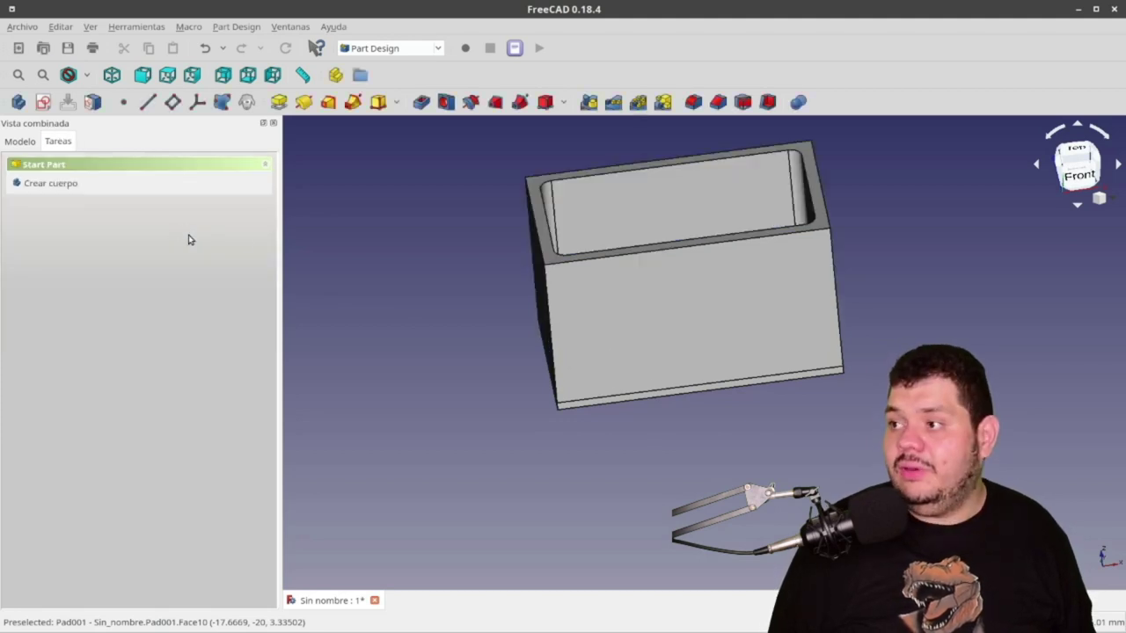
pyautogui.moveTo(495, 247)
pyautogui.mouseDown(button='middle')
pyautogui.moveTo(558, 321)
pyautogui.moveTo(713, 420)
pyautogui.moveTo(558, 276)
pyautogui.moveTo(548, 231)
pyautogui.moveTo(828, 424)
pyautogui.mouseUp(button='middle')
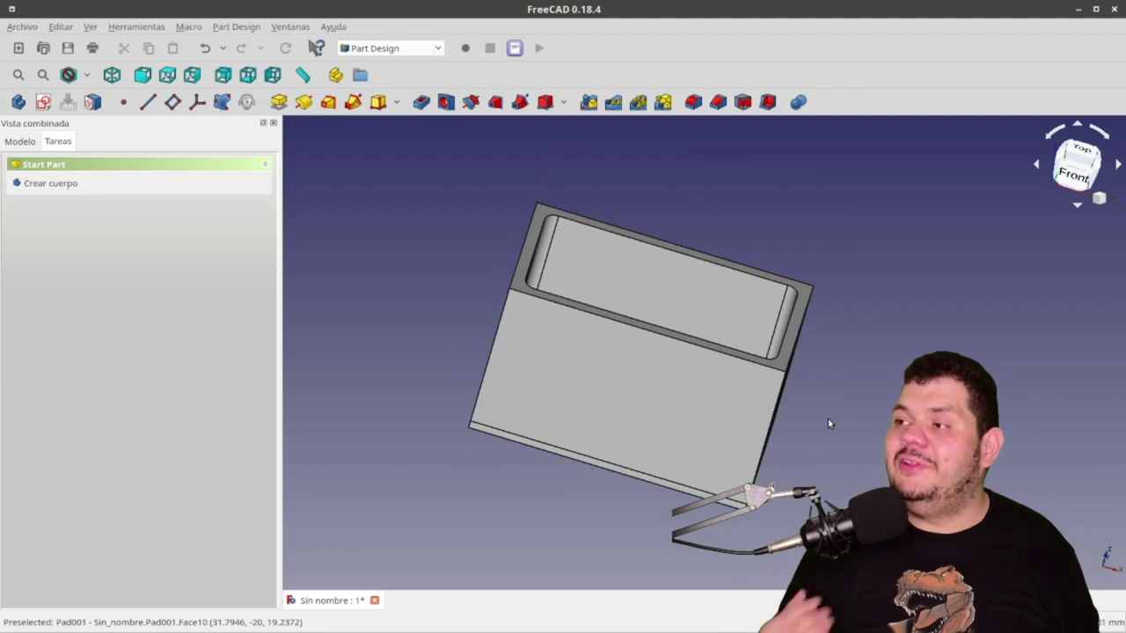
pyautogui.moveTo(1047, 438); pyautogui.dragTo(875, 397, button='middle')
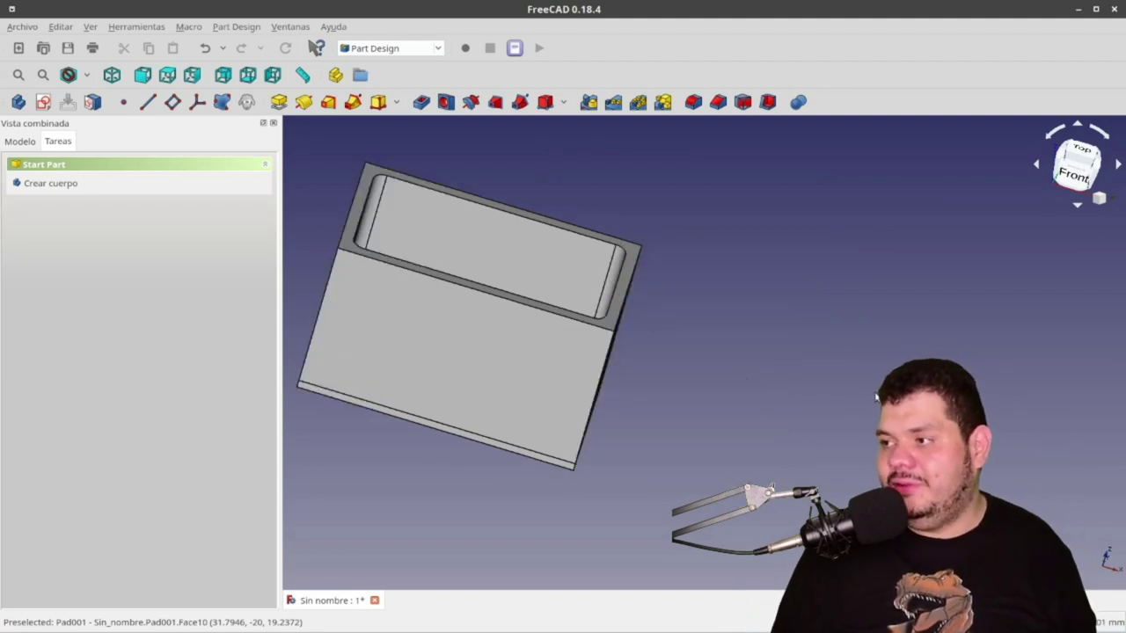
# Start a new sketch on the box's top rim face and give the top-left circle a 2 mm radius
pyautogui.click(455, 192)
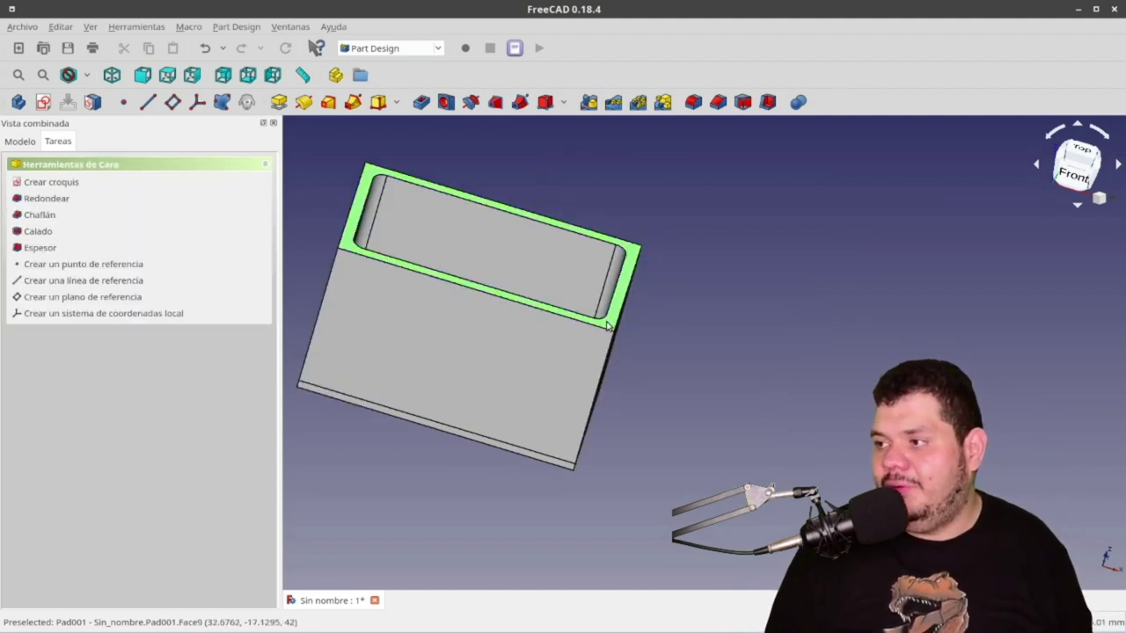
pyautogui.click(61, 183)
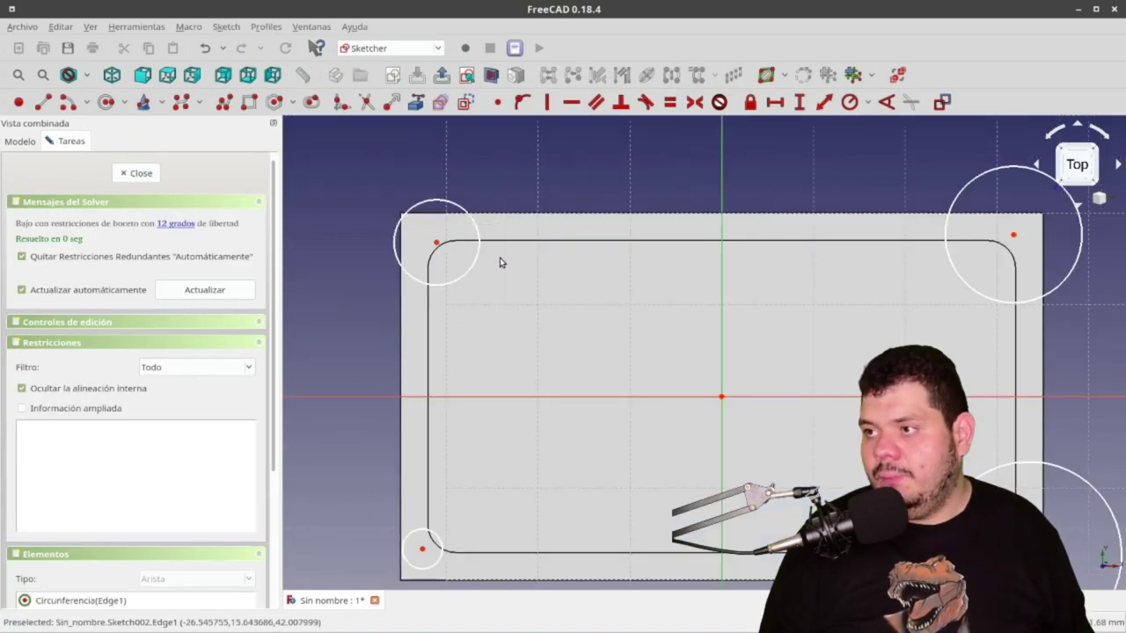
pyautogui.click(479, 257)
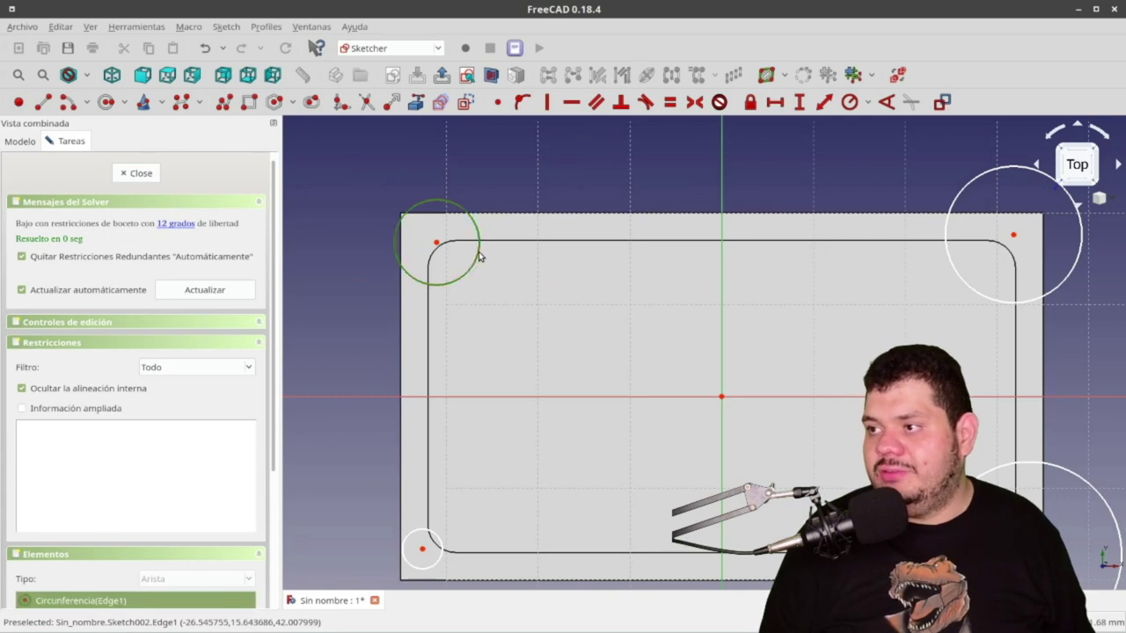
pyautogui.click(850, 102)
pyautogui.write('2mm')
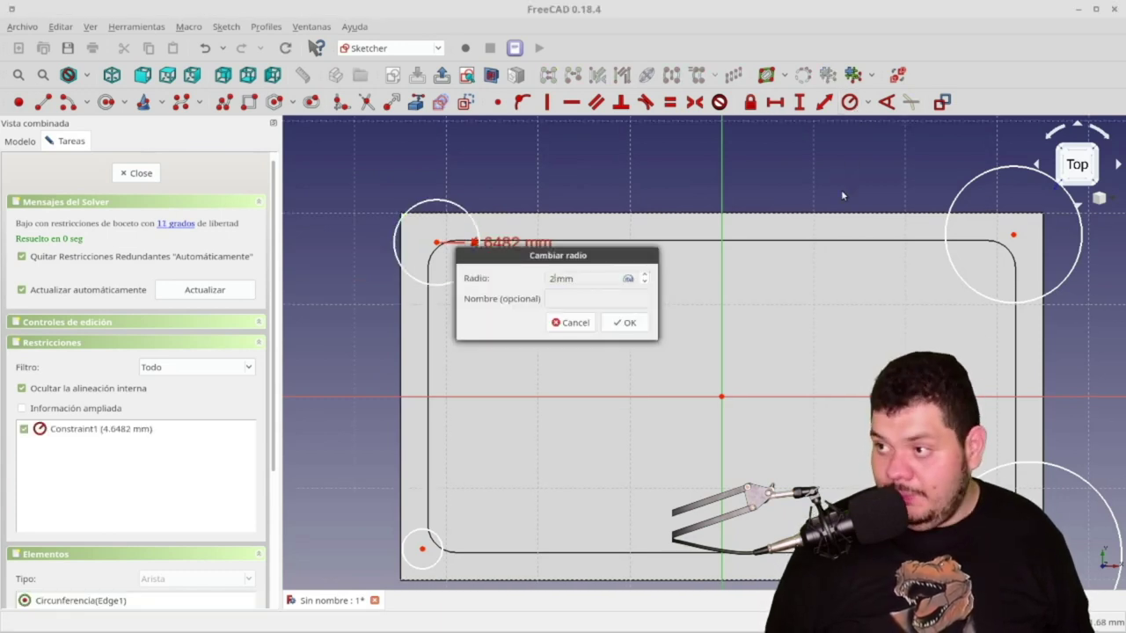
pyautogui.press('Return')
pyautogui.scroll(-4, 536, 212)
pyautogui.scroll(2, 520, 216)
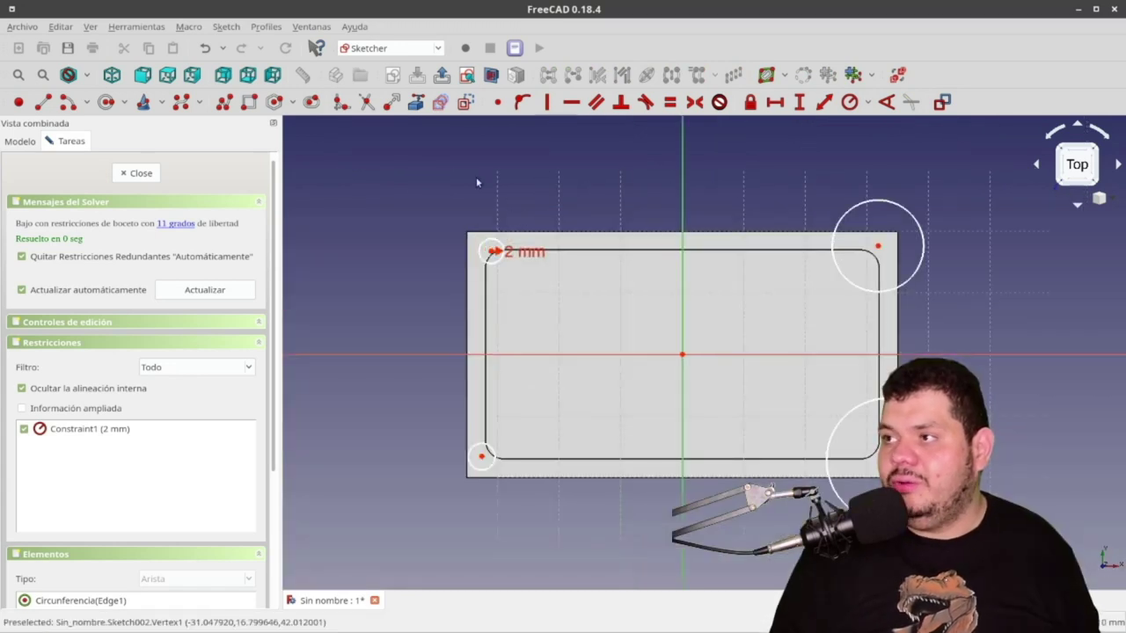
# Reference the box's top edge and set a 3 mm vertical distance from the rim corner to the hole centre
pyautogui.click(417, 102)
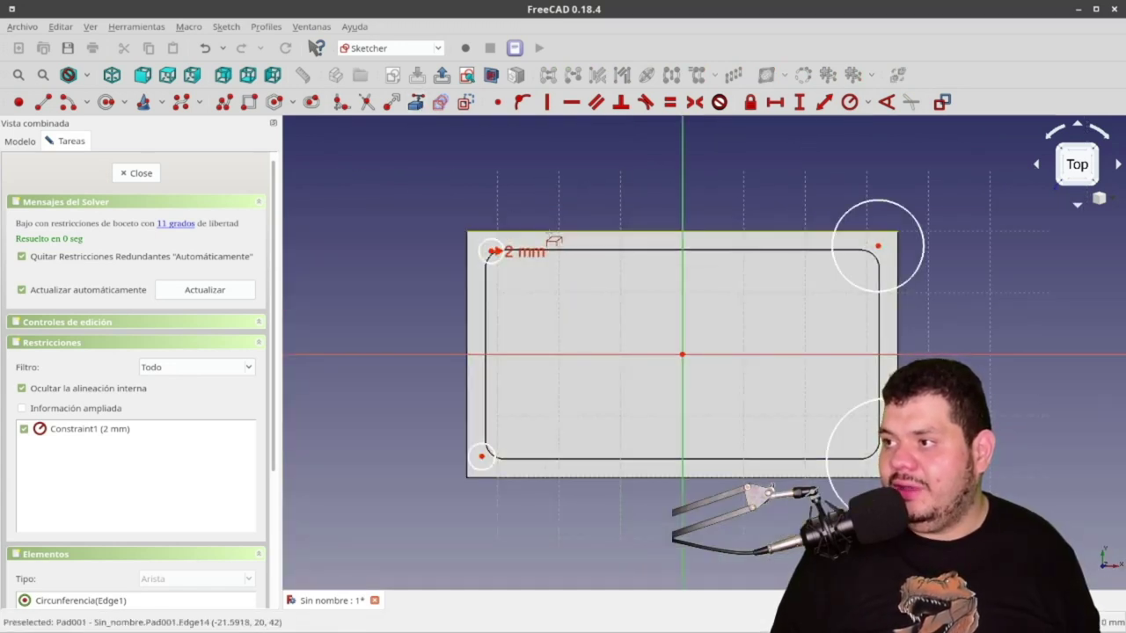
pyautogui.click(563, 233)
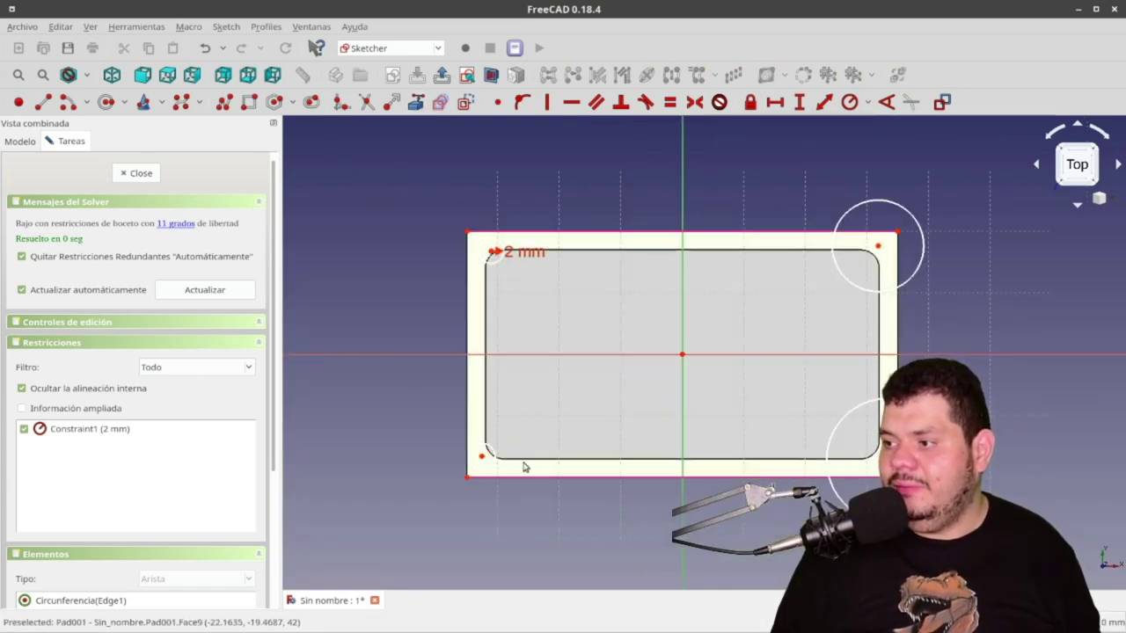
pyautogui.scroll(4, 387, 374)
pyautogui.click(533, 194)
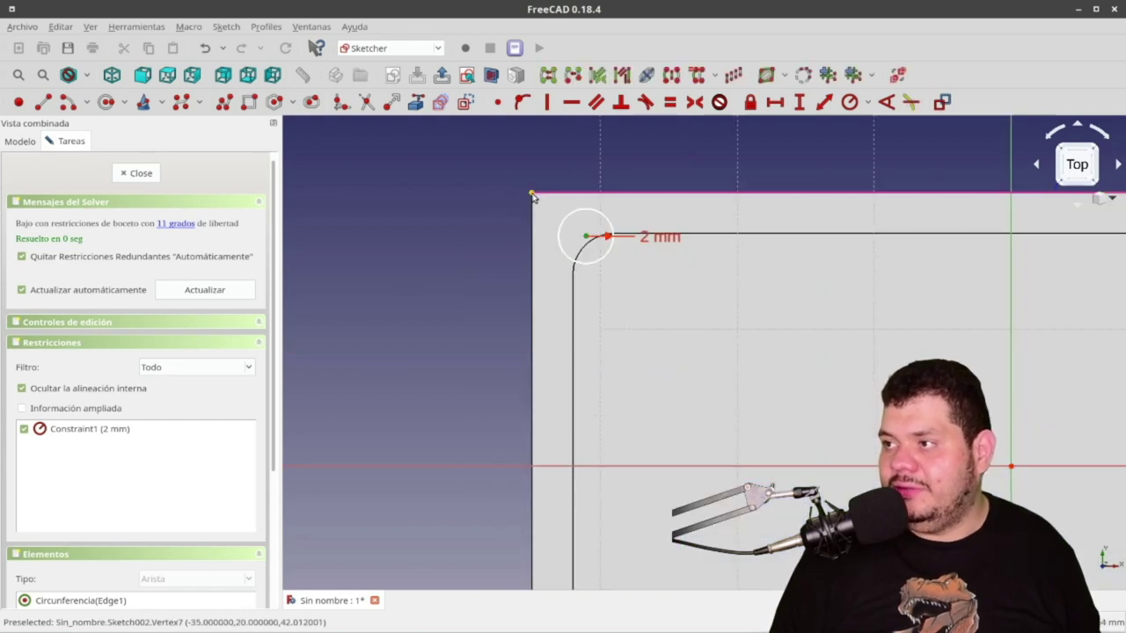
pyautogui.click(803, 103)
pyautogui.write('3mm')
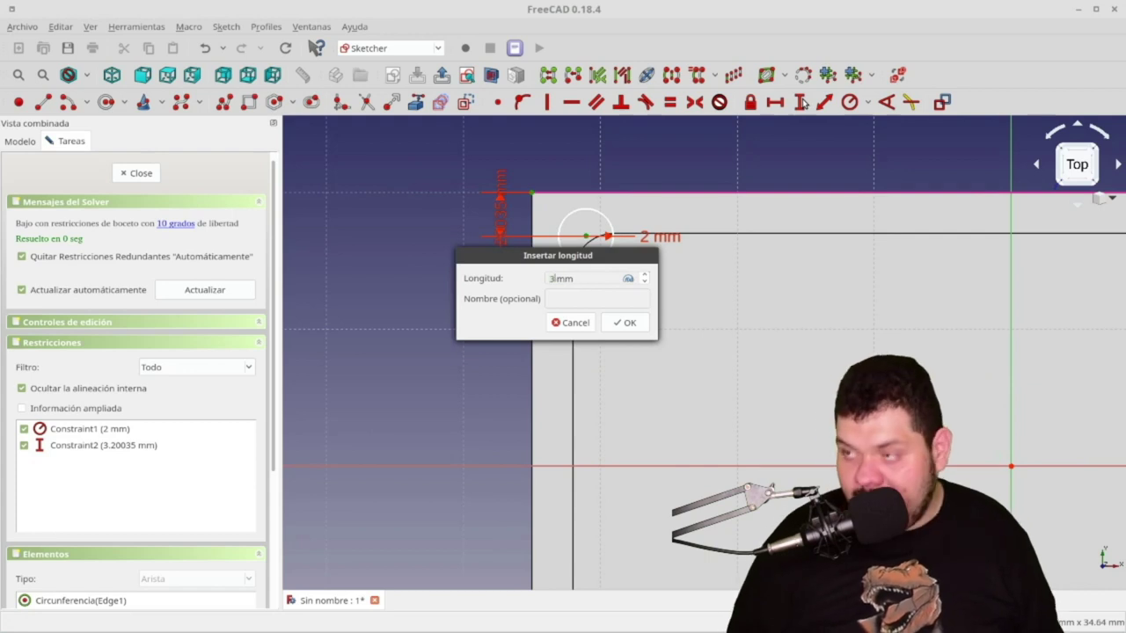
pyautogui.press('Return')
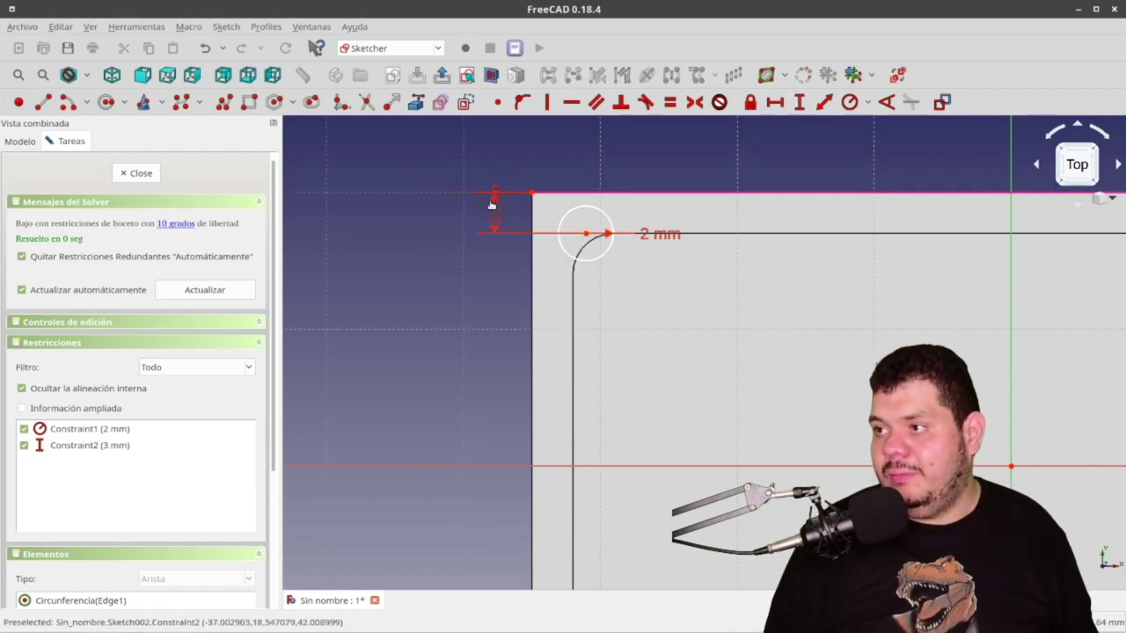
# Add a 3 mm horizontal distance from the rim corner to the hole centre and close the sketch
pyautogui.click(585, 236)
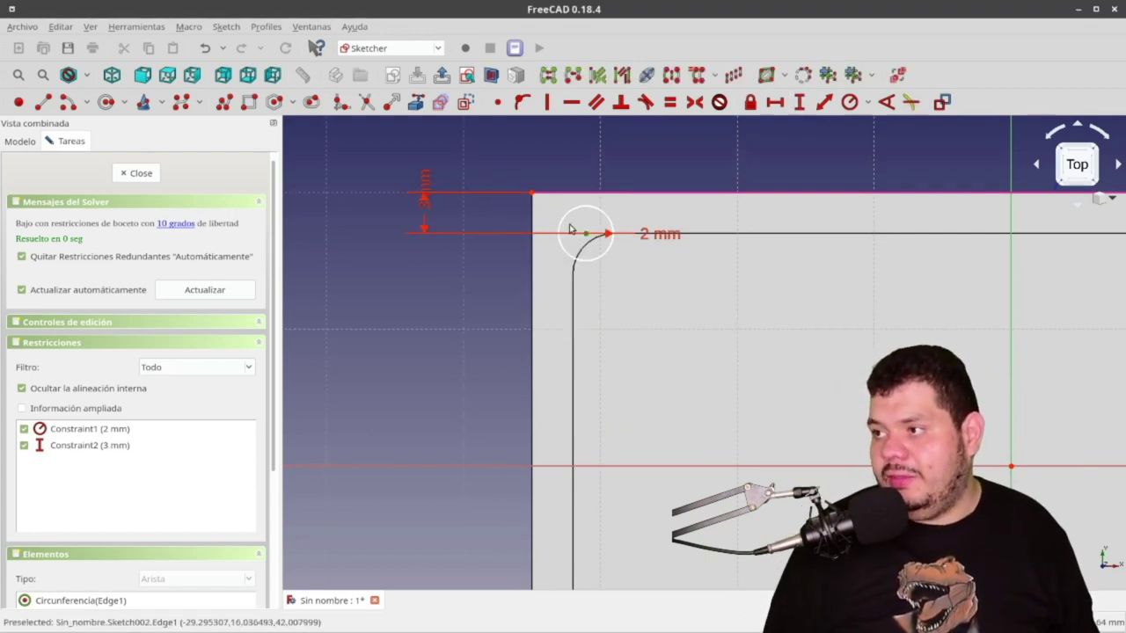
pyautogui.click(532, 194)
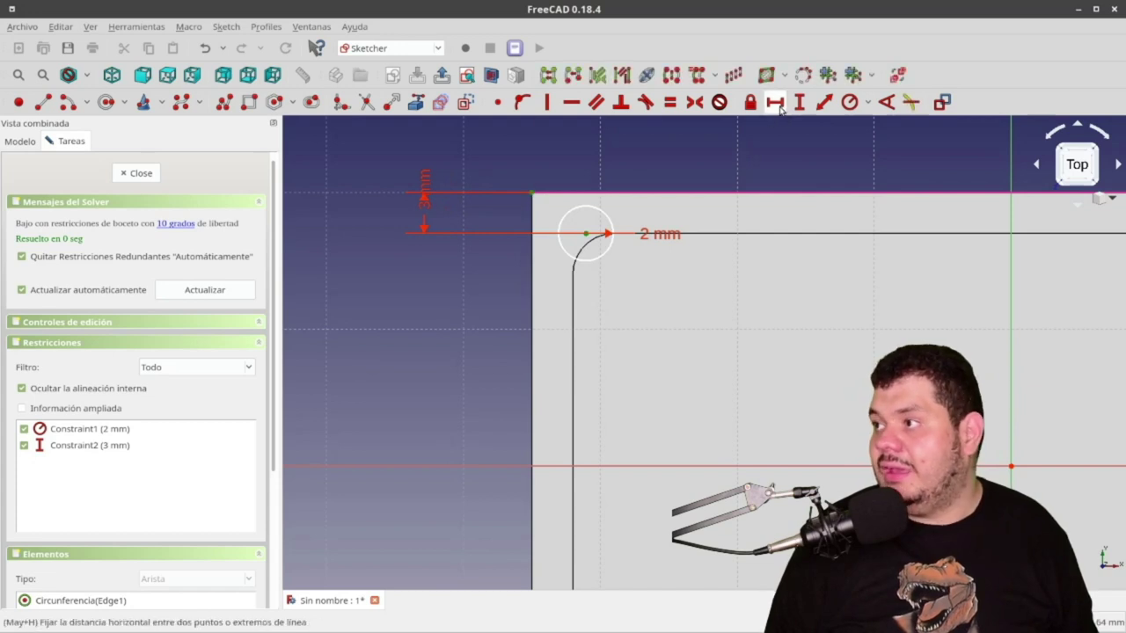
pyautogui.click(776, 106)
pyautogui.write('3')
pyautogui.press('Return')
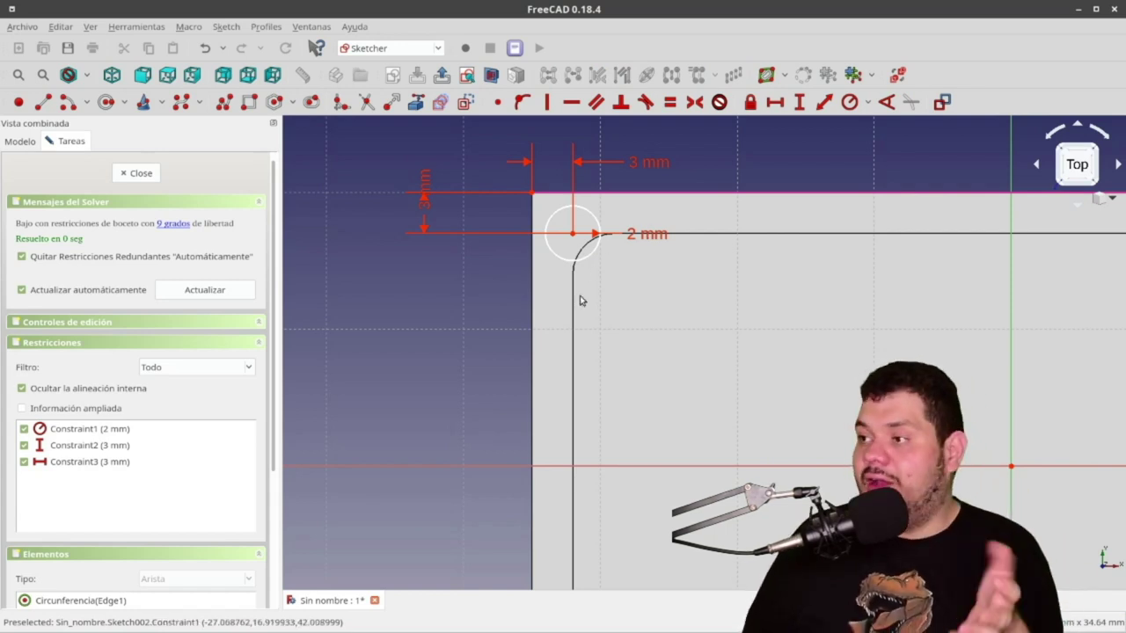
pyautogui.click(148, 174)
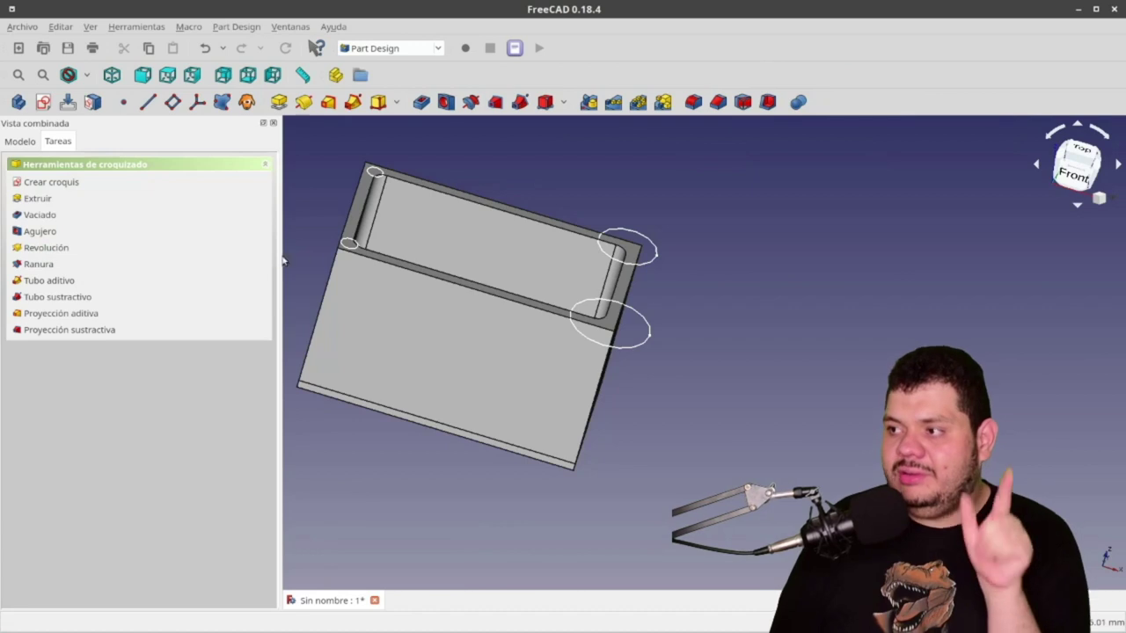
# Change Sketch001's inner corner radius from 3 mm to 5 mm, then reopen Sketch002
pyautogui.click(12, 142)
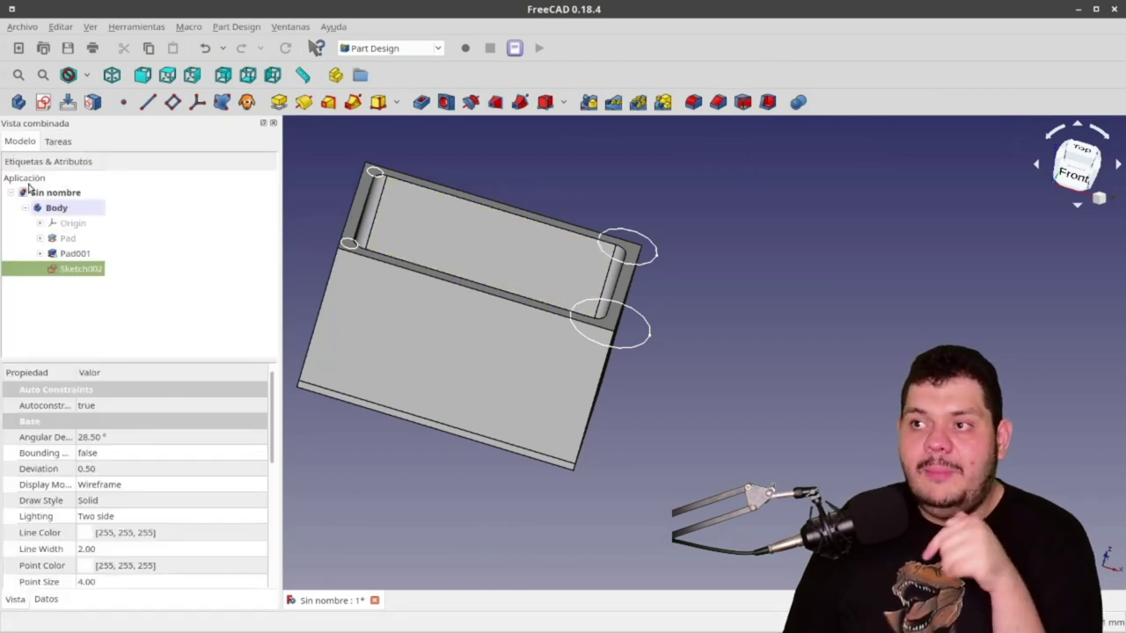
pyautogui.click(40, 254)
pyautogui.doubleClick(75, 269)
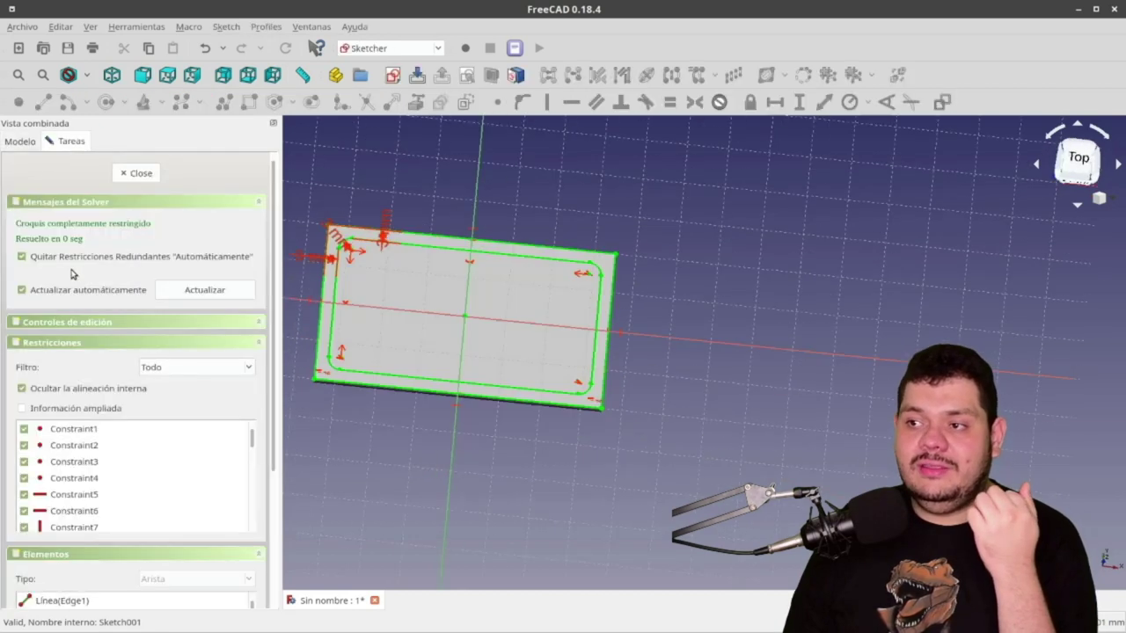
pyautogui.moveTo(367, 241); pyautogui.dragTo(425, 238, button='middle')
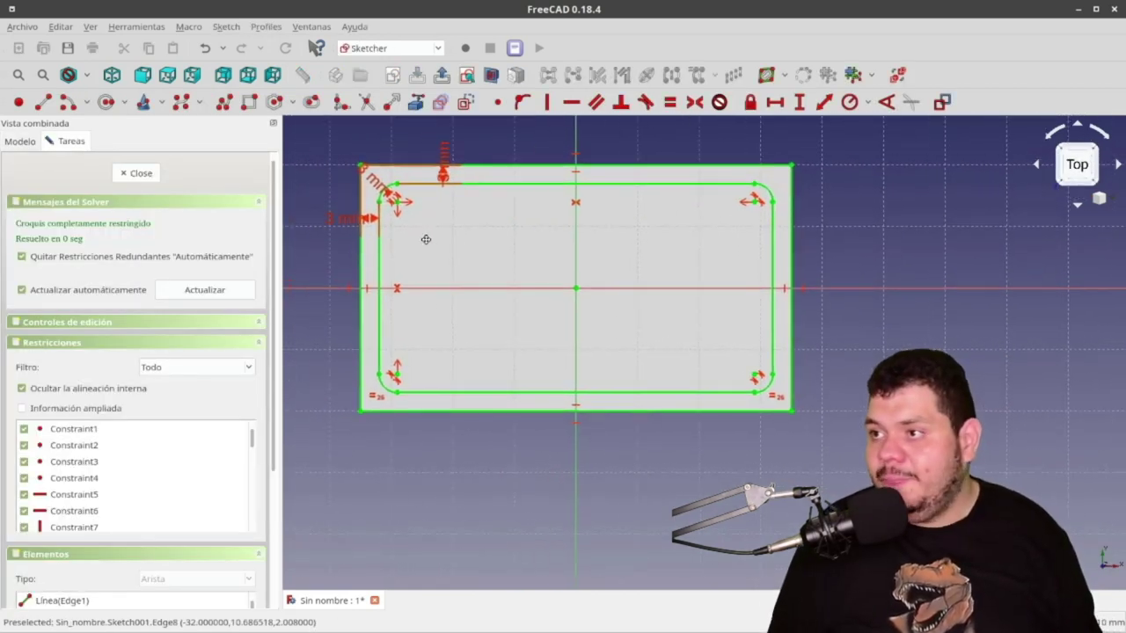
pyautogui.scroll(3, 385, 218)
pyautogui.doubleClick(366, 149)
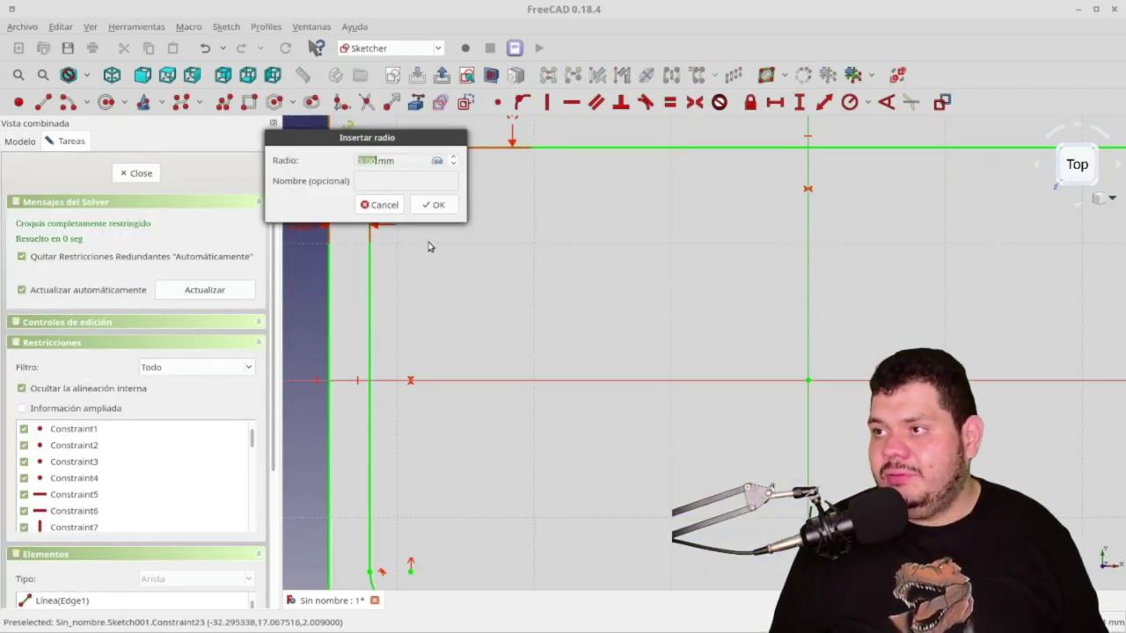
pyautogui.press('Return')
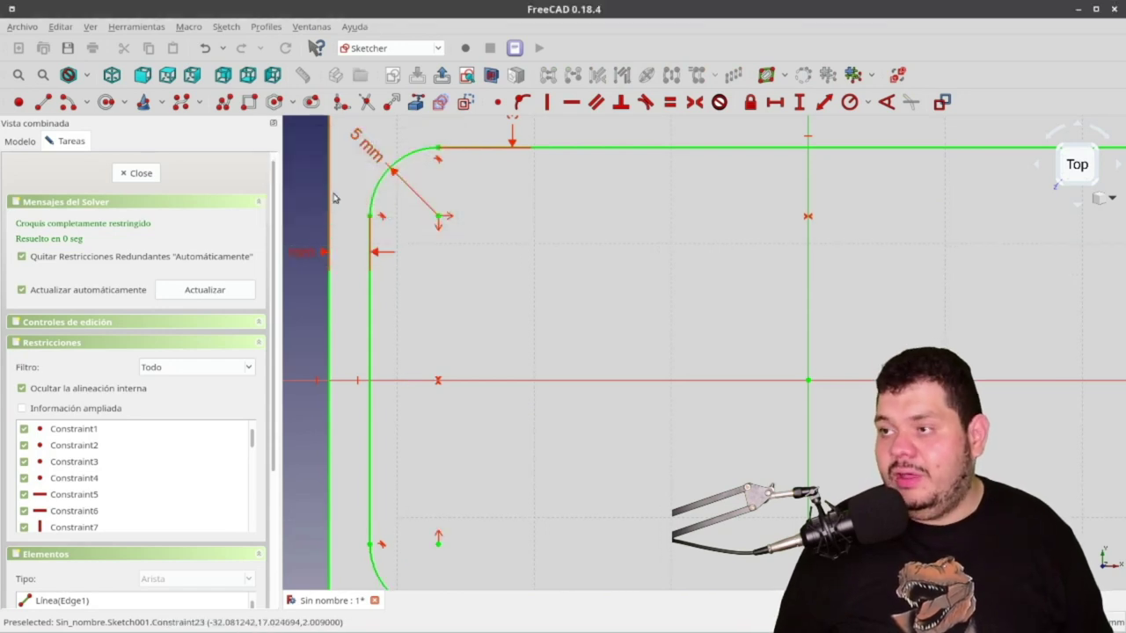
pyautogui.click(141, 174)
pyautogui.doubleClick(70, 288)
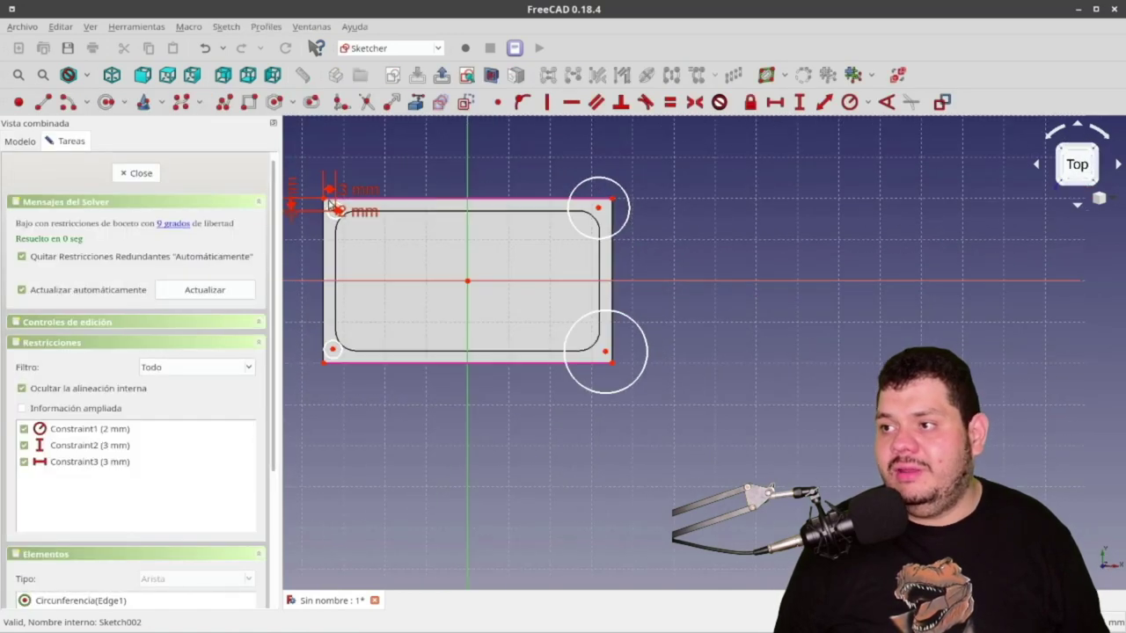
# Reopen Sketch001 and re-enter the corner radius as 6 mm so the wall clears the holes
pyautogui.scroll(3, 332, 207)
pyautogui.scroll(3, 528, 334)
pyautogui.scroll(3, 396, 314)
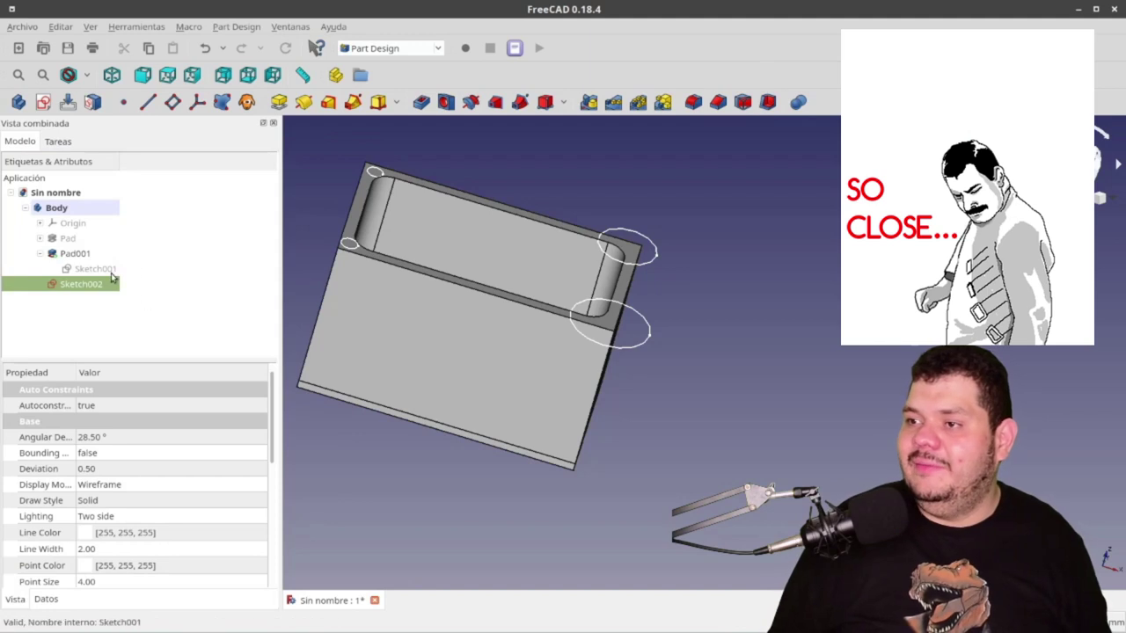
pyautogui.doubleClick(111, 271)
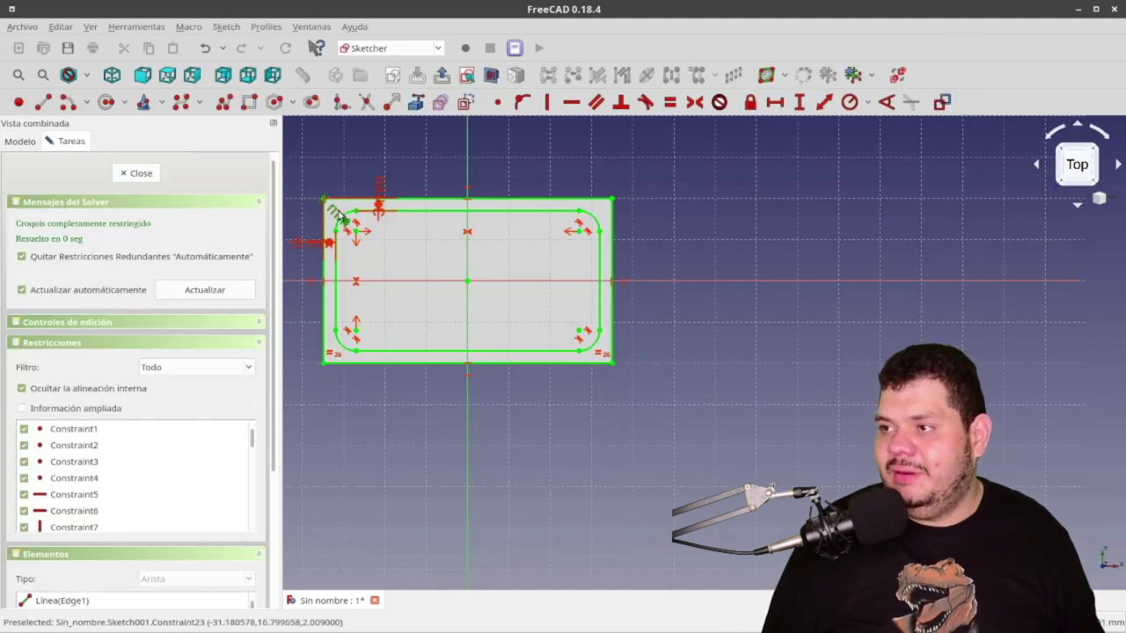
pyautogui.doubleClick(340, 216)
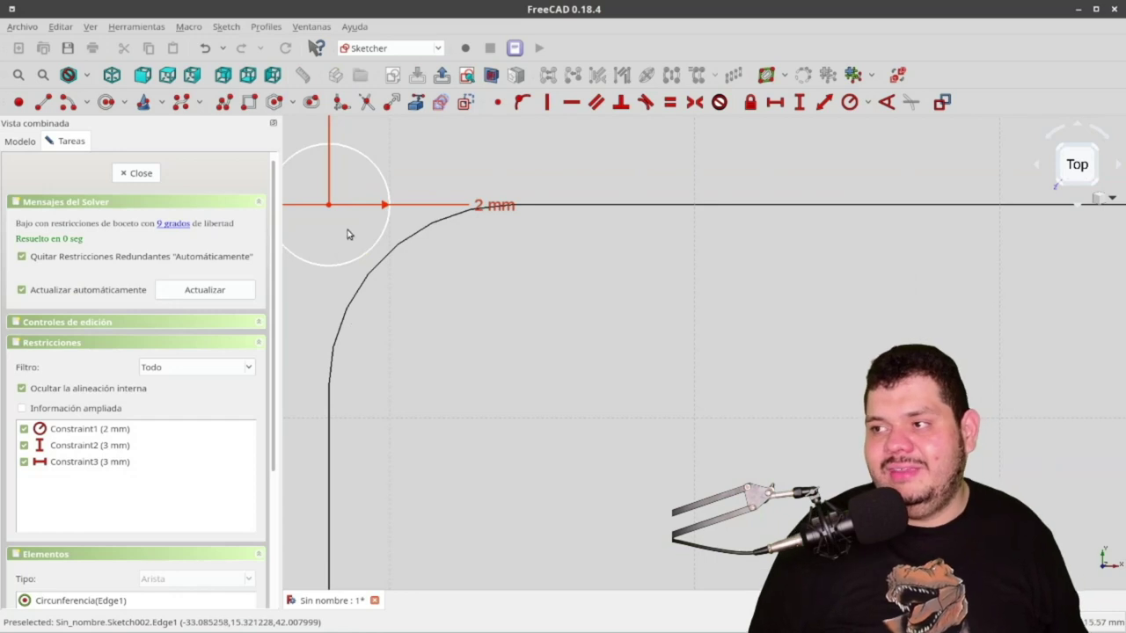
pyautogui.scroll(-5, 347, 234)
pyautogui.scroll(-5, 352, 221)
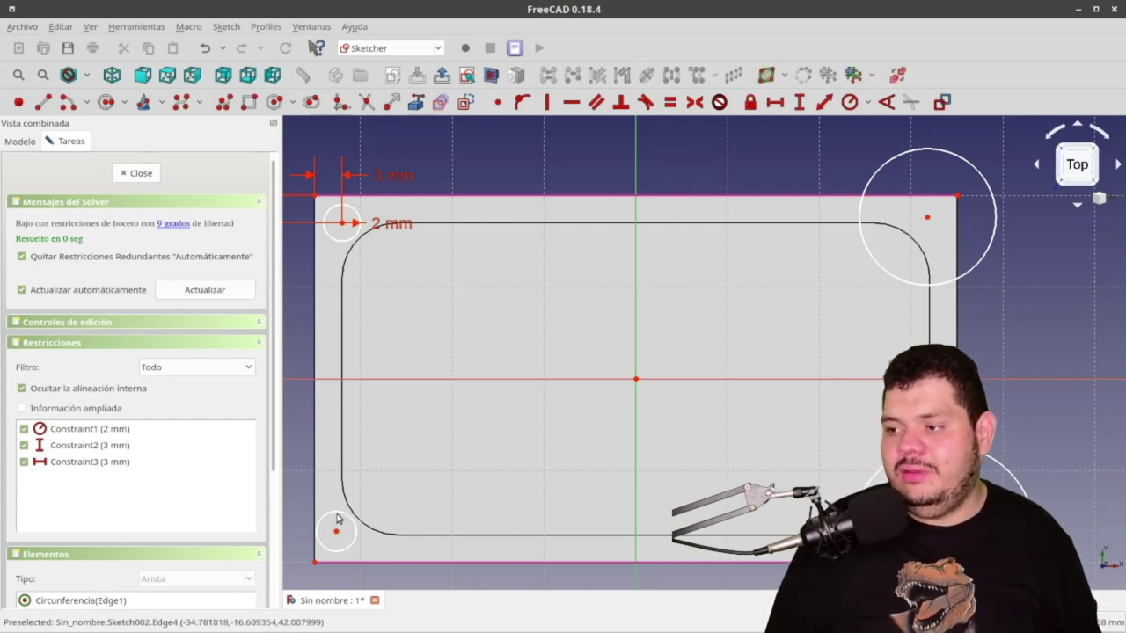
# Make the four corner circles equal and the top circles symmetric about the vertical axis
pyautogui.click(337, 519)
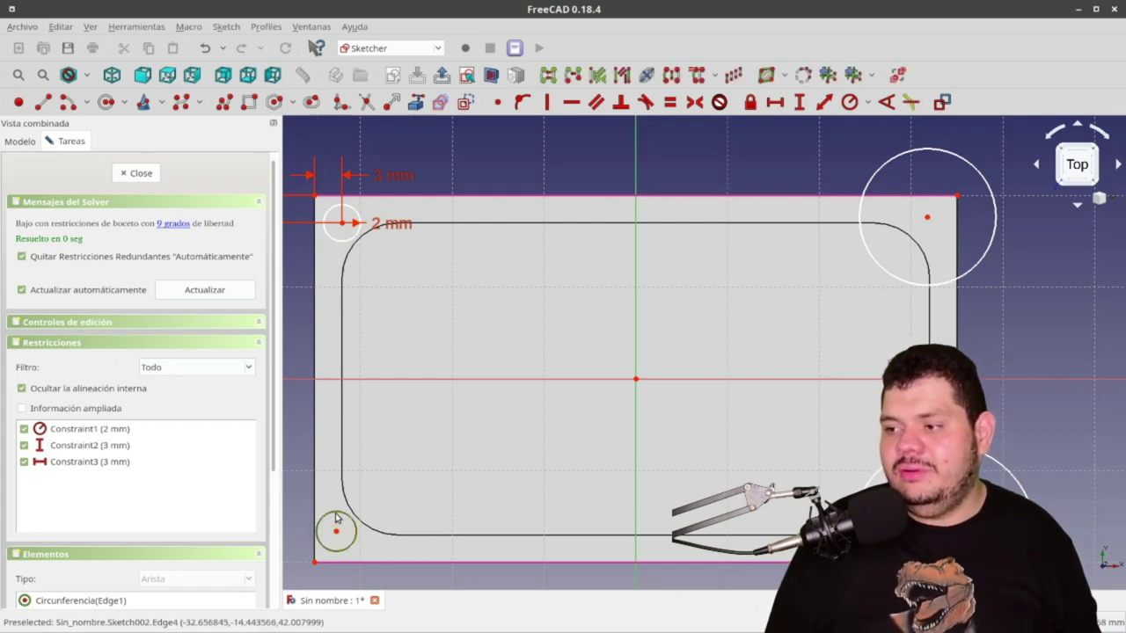
pyautogui.click(671, 102)
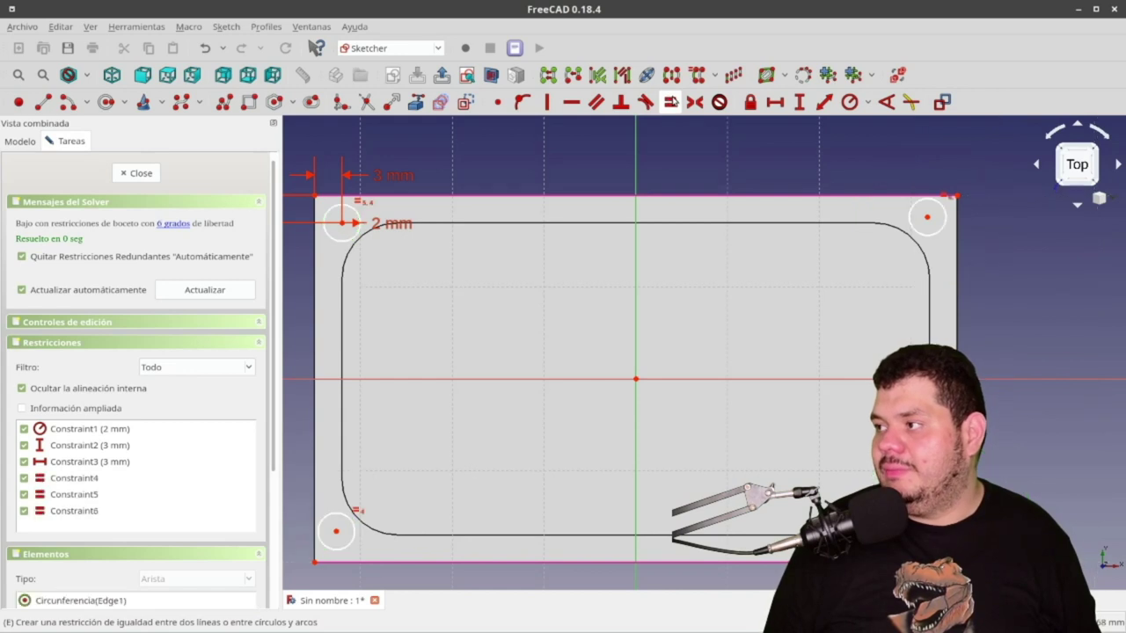
pyautogui.click(345, 227)
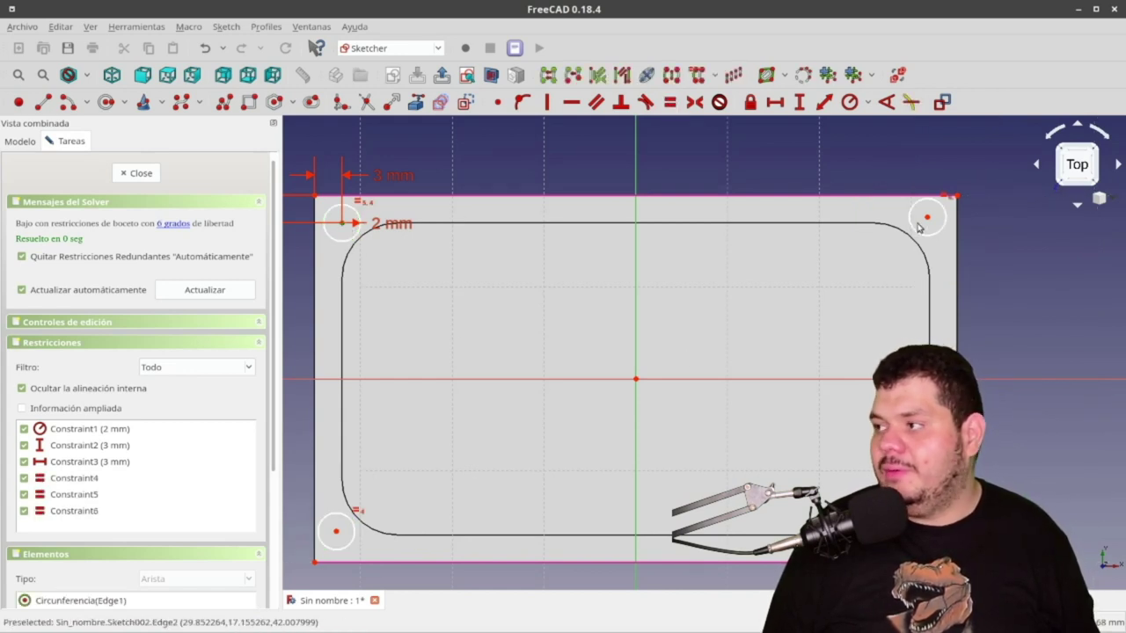
pyautogui.click(635, 215)
pyautogui.click(694, 102)
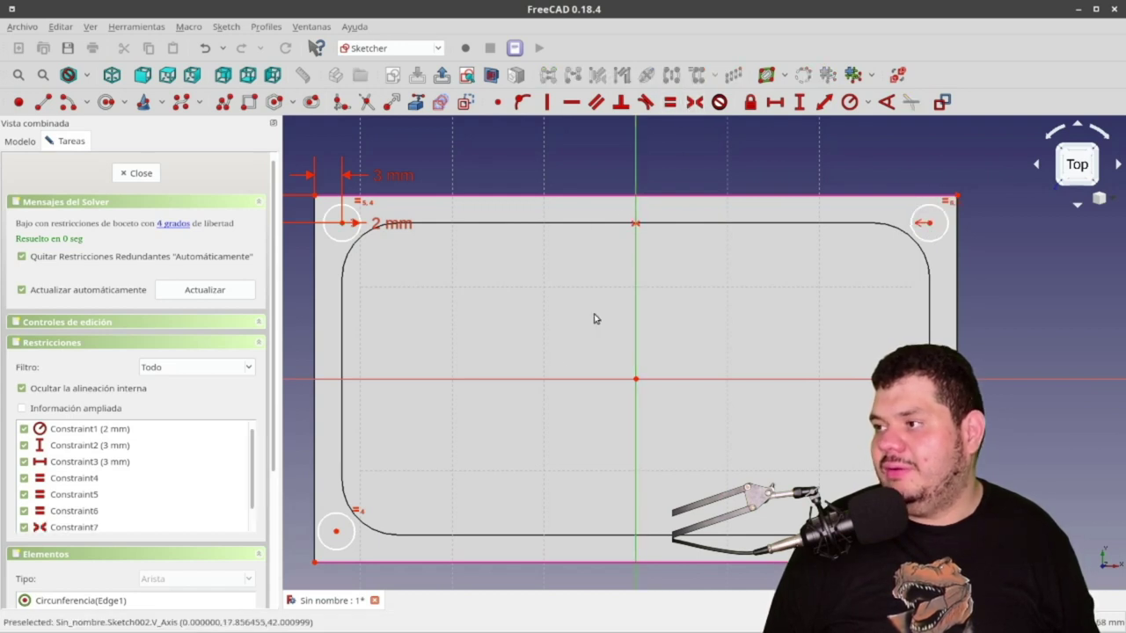
# Make the left circles symmetric about the horizontal axis, fully constraining the hole sketch
pyautogui.click(344, 225)
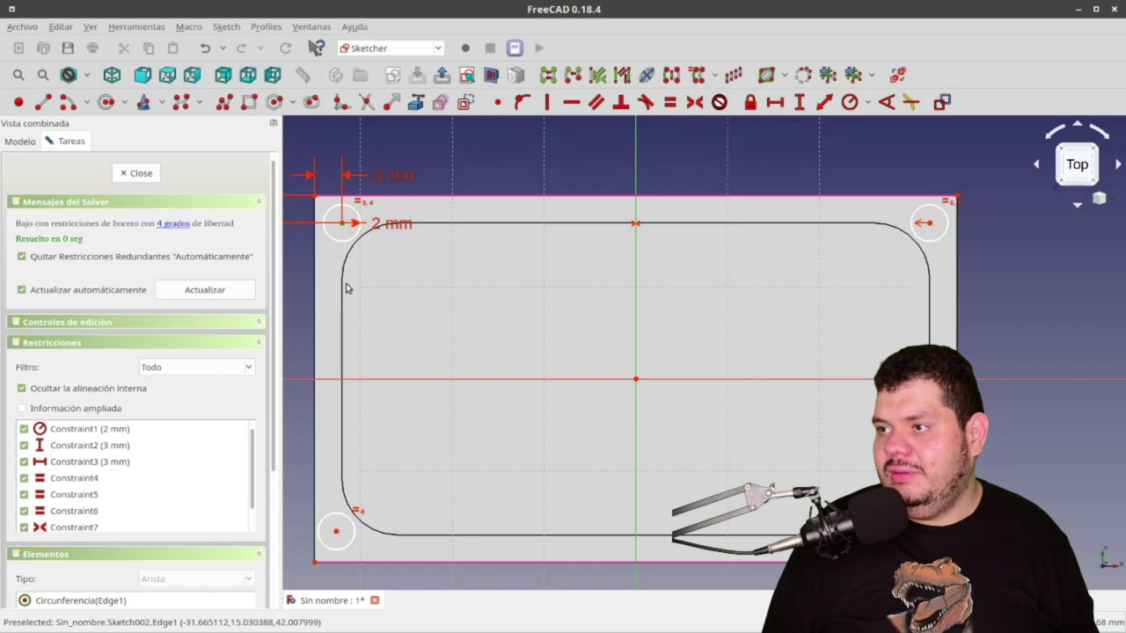
pyautogui.click(363, 380)
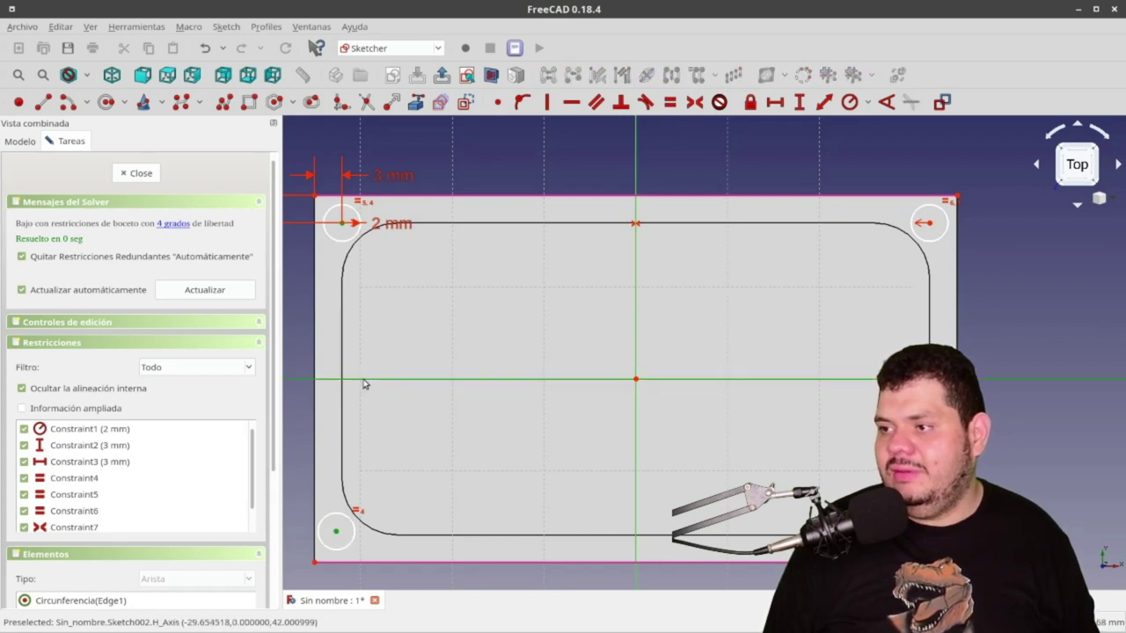
pyautogui.click(694, 102)
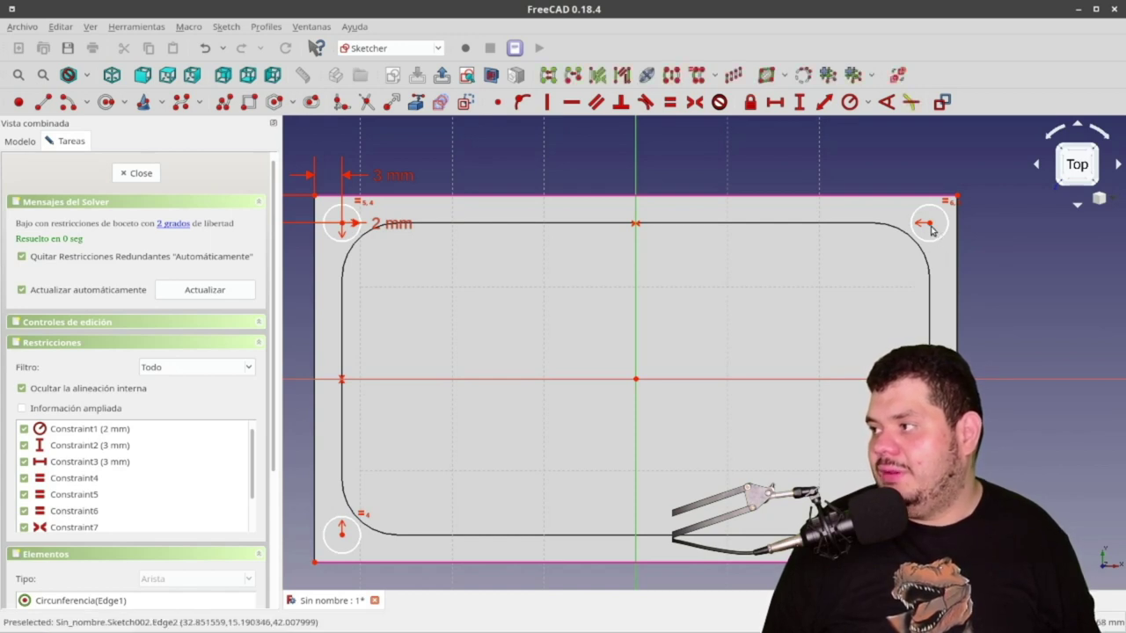
pyautogui.click(930, 228)
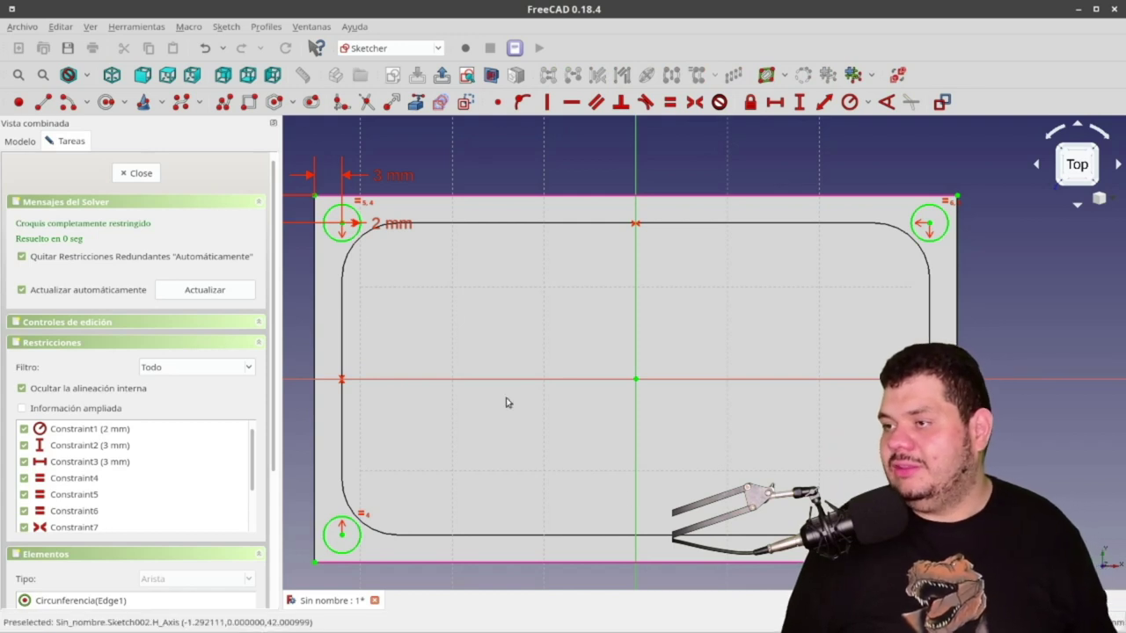
# Pocket the four corner circles with type Through all, cutting holes through the box
pyautogui.click(140, 172)
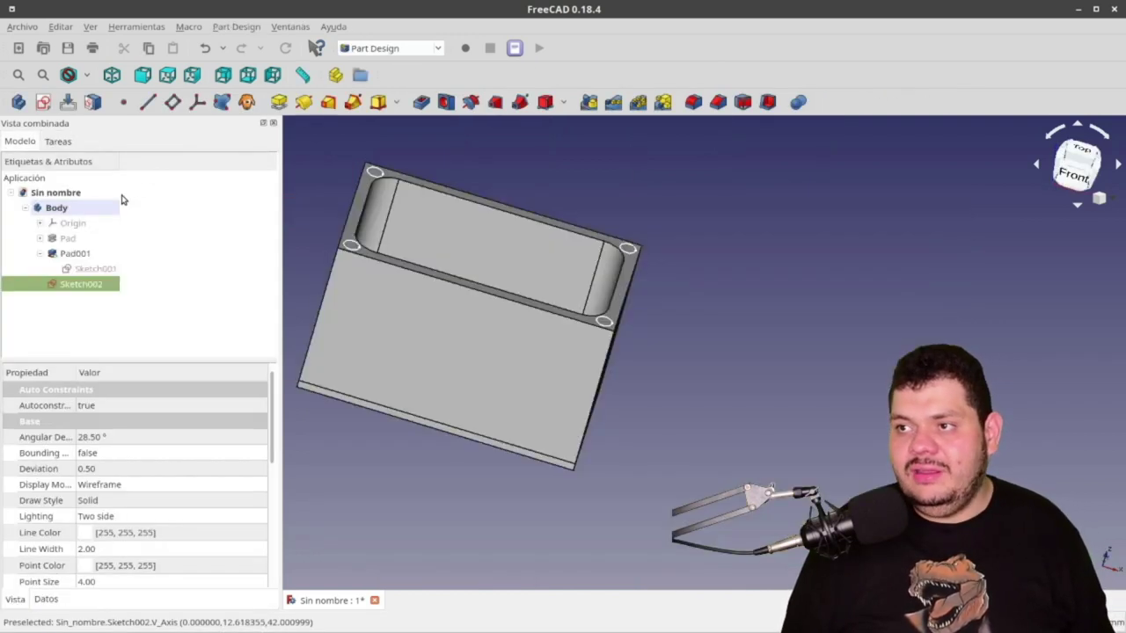
pyautogui.click(58, 143)
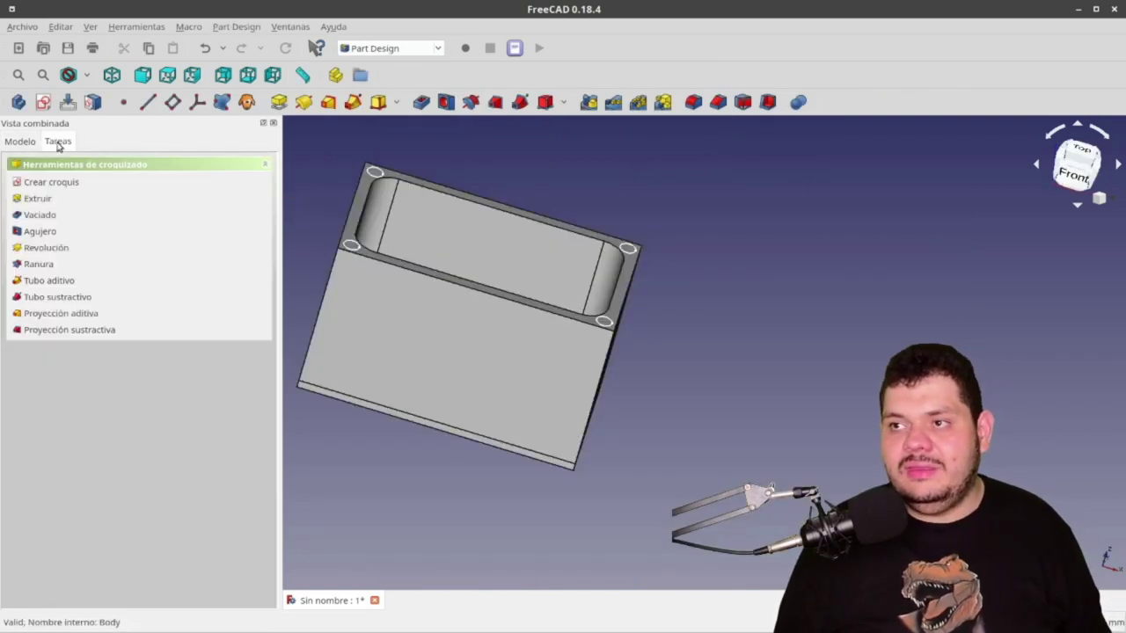
pyautogui.click(62, 215)
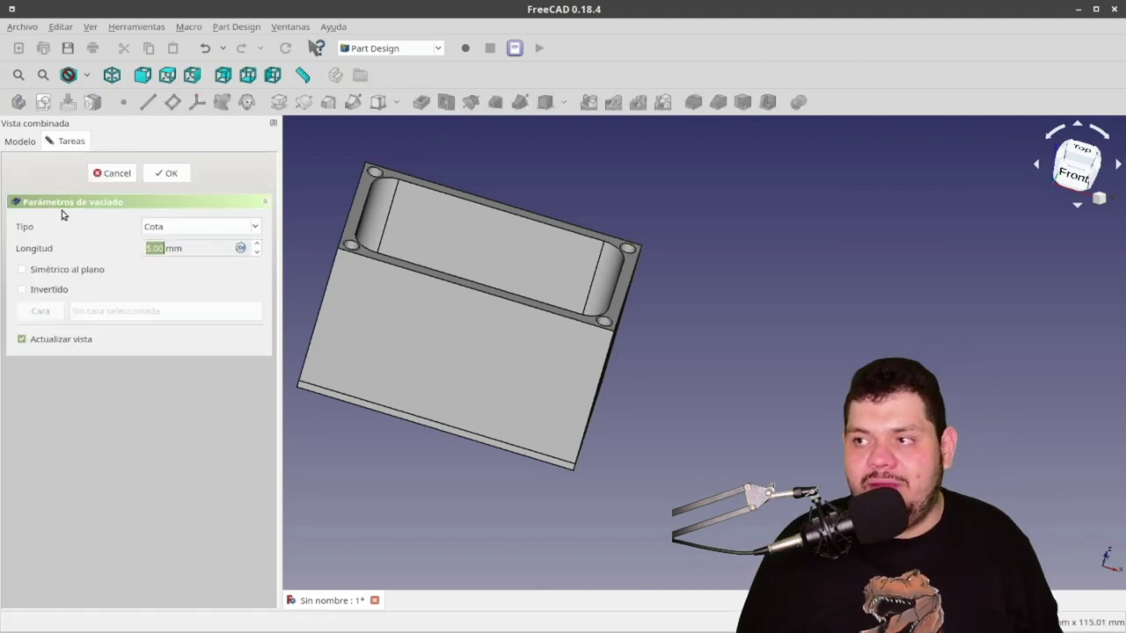
pyautogui.click(176, 227)
pyautogui.click(181, 243)
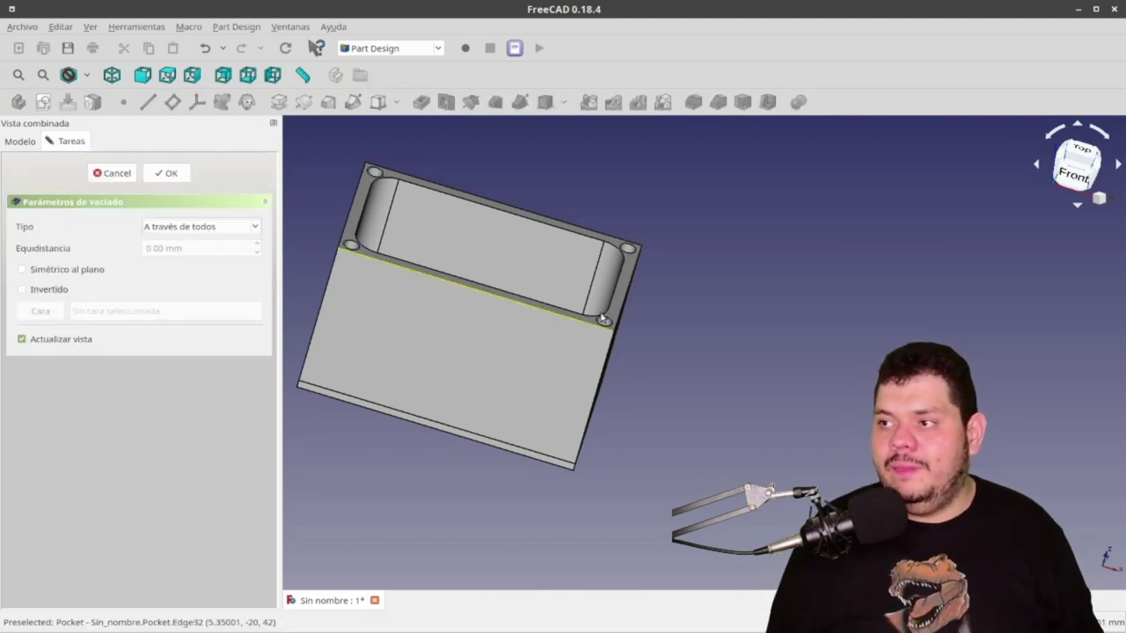
pyautogui.moveTo(680, 294)
pyautogui.mouseDown(button='middle')
pyautogui.moveTo(649, 329)
pyautogui.moveTo(634, 395)
pyautogui.moveTo(649, 343)
pyautogui.mouseUp(button='middle')
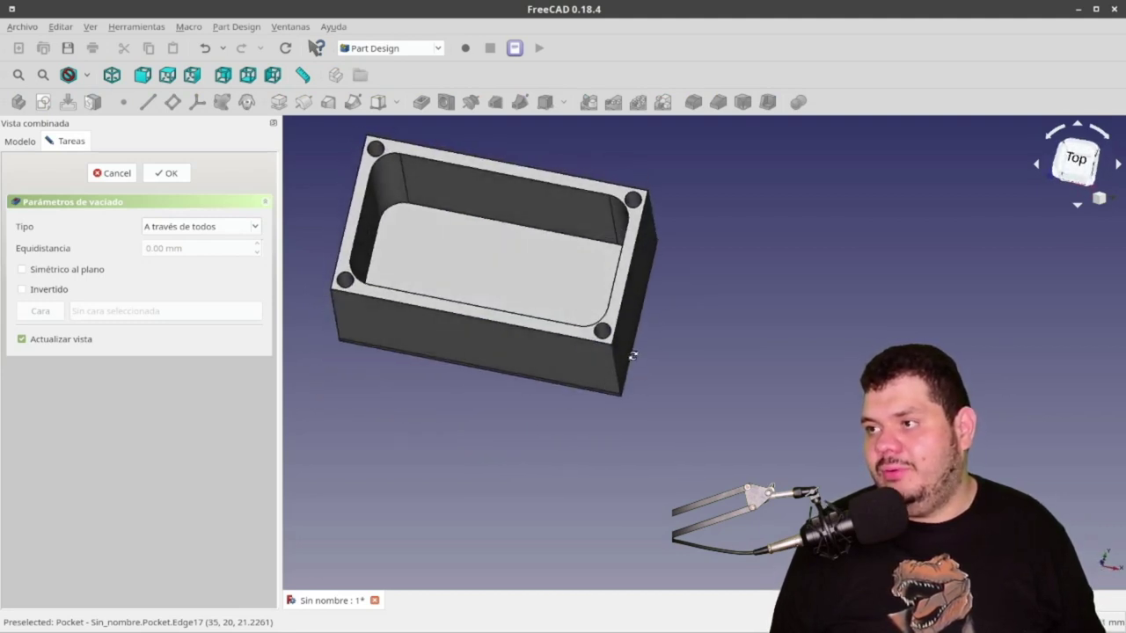
pyautogui.click(163, 175)
pyautogui.moveTo(527, 334)
pyautogui.mouseDown(button='middle')
pyautogui.moveTo(468, 292)
pyautogui.moveTo(516, 344)
pyautogui.moveTo(429, 373)
pyautogui.mouseUp(button='middle')
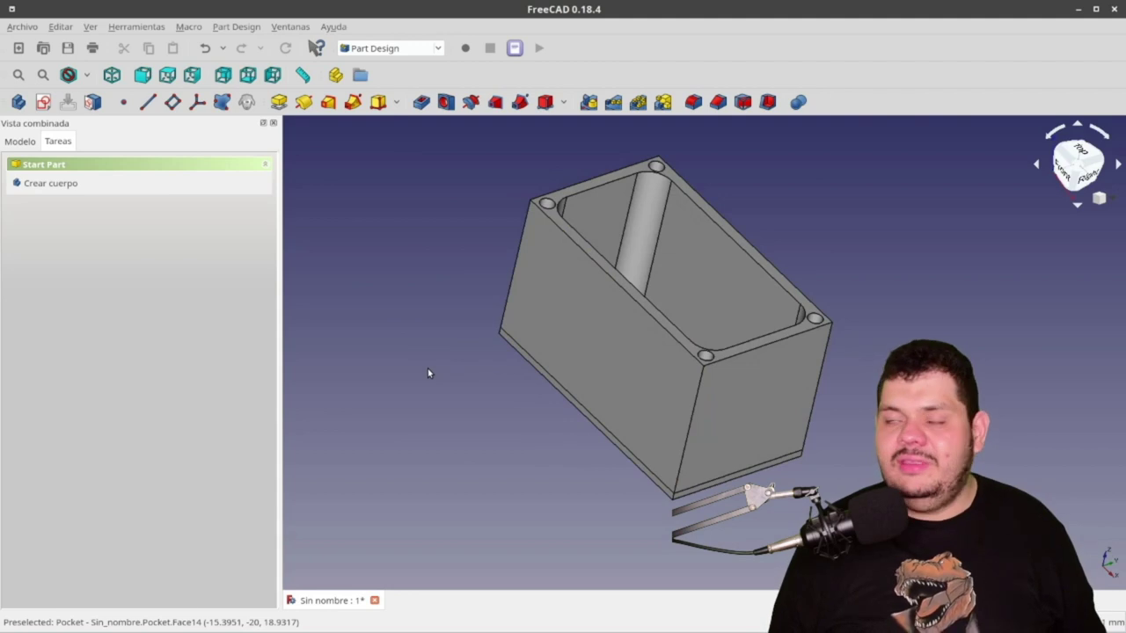